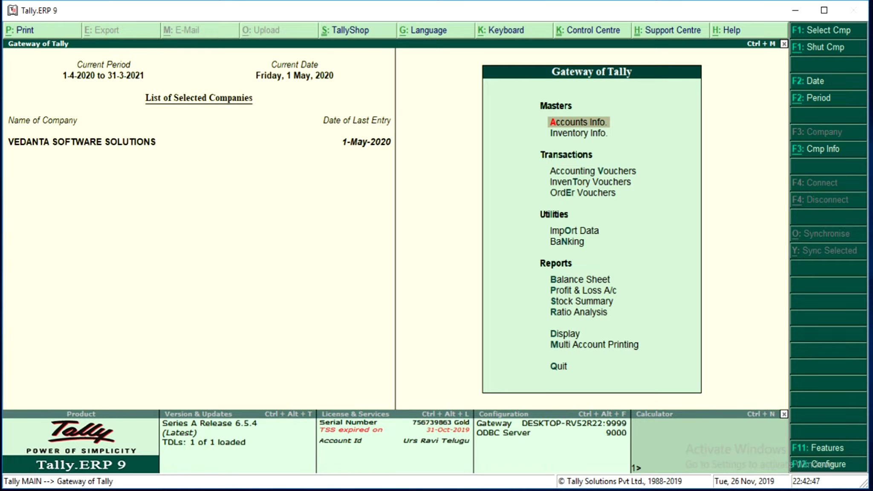
Display the list of ledgers in VEDANTA SOFTWARE SOLUTIONS
{"action": "key", "text": "Return"}
{"action": "key", "text": "Down"}
{"action": "key", "text": "Return"}
{"action": "key", "text": "Down"}
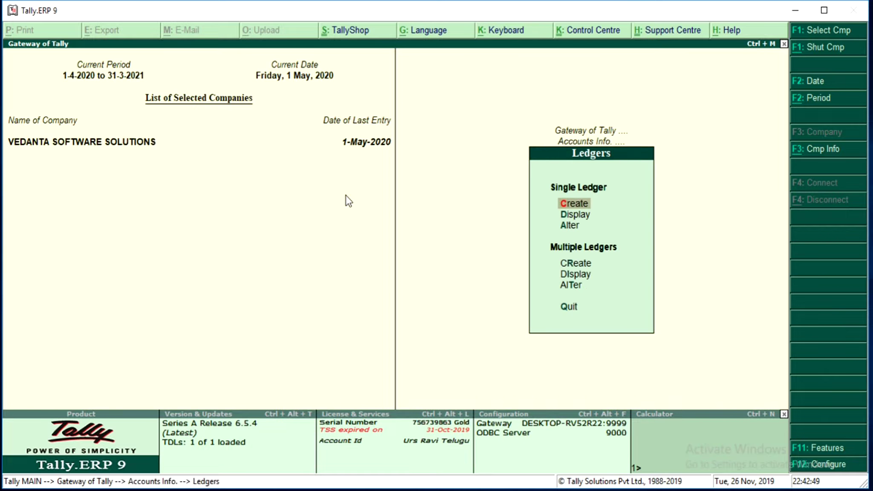
{"action": "key", "text": "Return"}
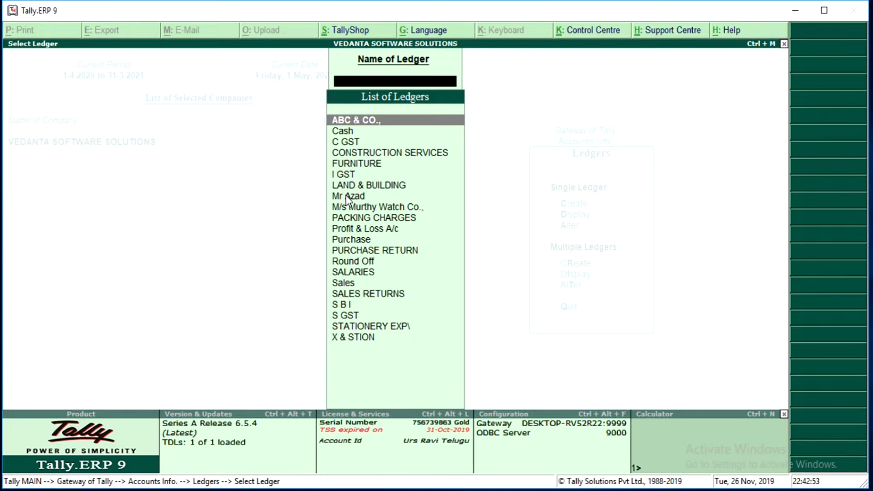
{"action": "key", "text": "Escape"}
{"action": "key", "text": "Escape"}
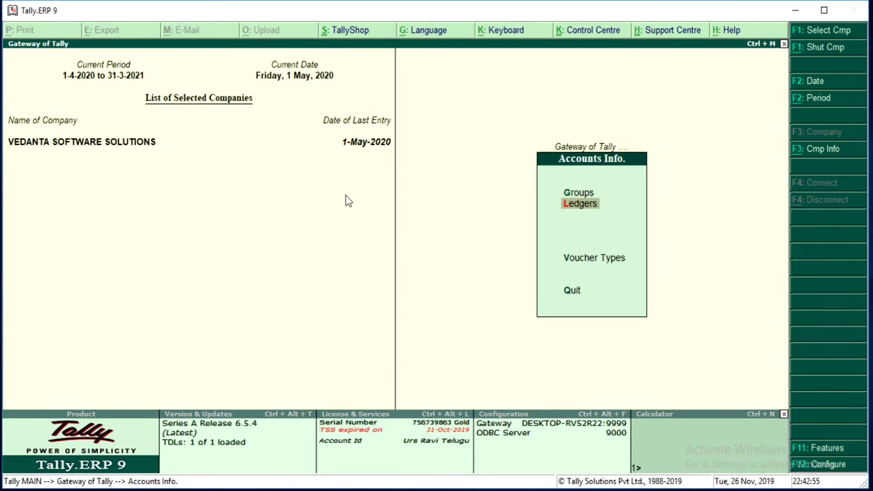
{"action": "key", "text": "Escape"}
Look at the stock item masters of VEDANTA SOFTWARE SOLUTIONS
{"action": "key", "text": "Down"}
{"action": "key", "text": "Return"}
{"action": "key", "text": "Return"}
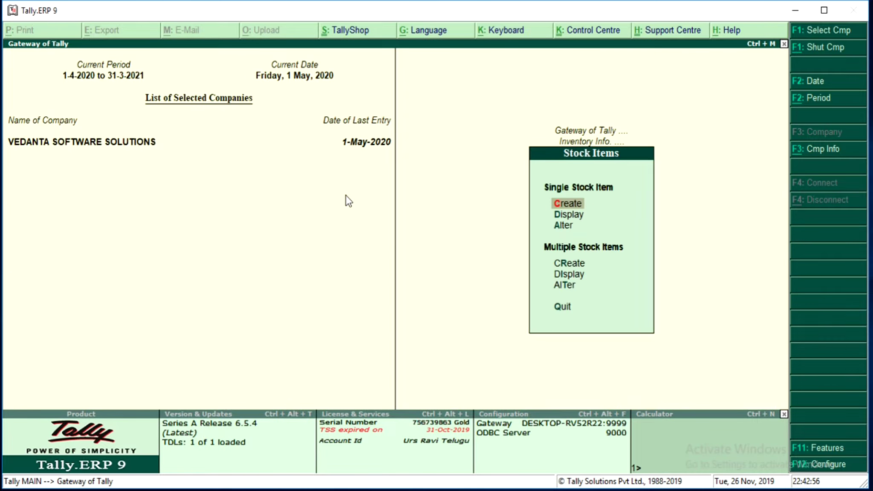
{"action": "key", "text": "Down"}
{"action": "key", "text": "Return"}
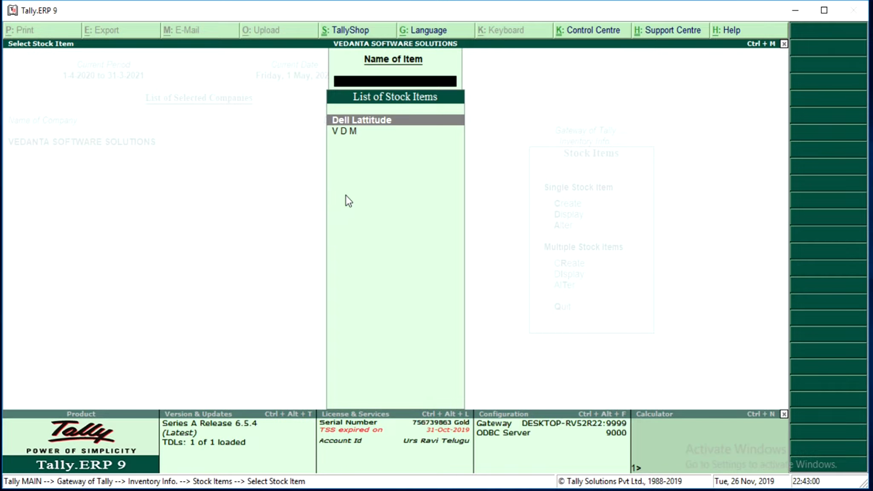
{"action": "key", "text": "Escape"}
{"action": "key", "text": "Escape"}
{"action": "key", "text": "Escape"}
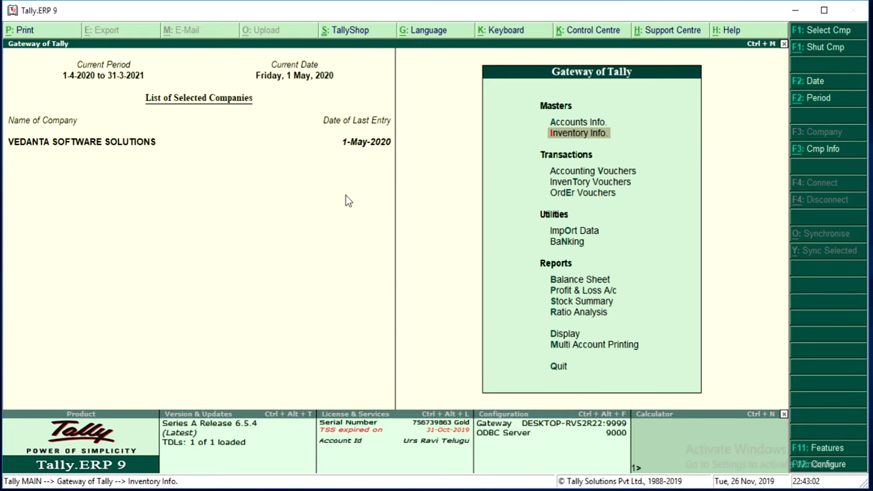
Create company V2 with country India and state Telangana, and save it
{"action": "key", "text": "alt+F3"}
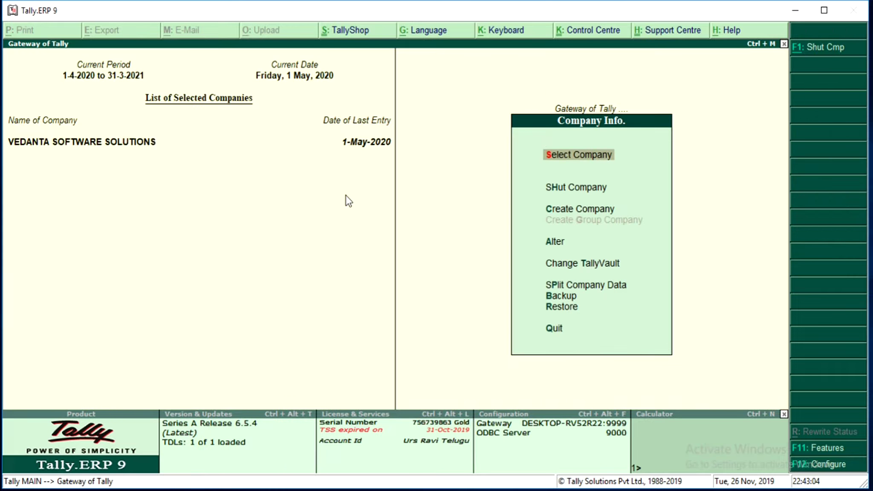
{"action": "key", "text": "Down"}
{"action": "key", "text": "Down"}
{"action": "key", "text": "Down"}
{"action": "key", "text": "Up"}
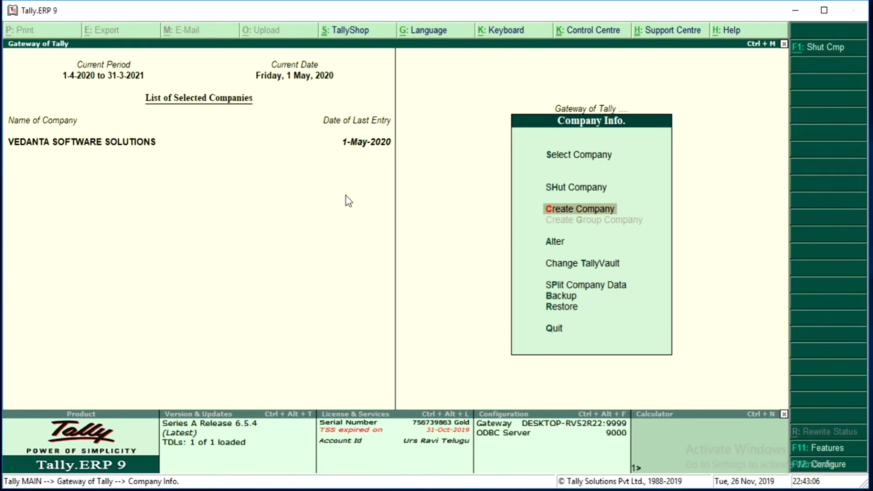
{"action": "key", "text": "Return"}
{"action": "type", "text": "V2"}
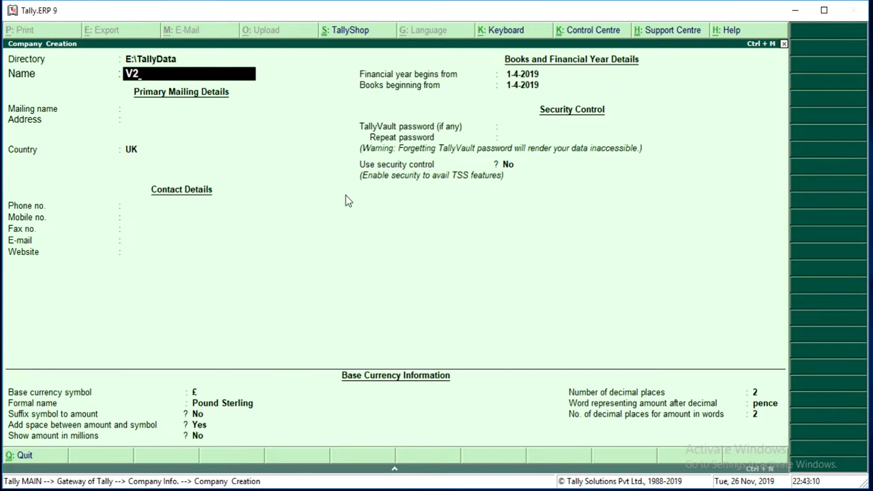
{"action": "key", "text": "Return"}
{"action": "key", "text": "Return"}
{"action": "key", "text": "Return"}
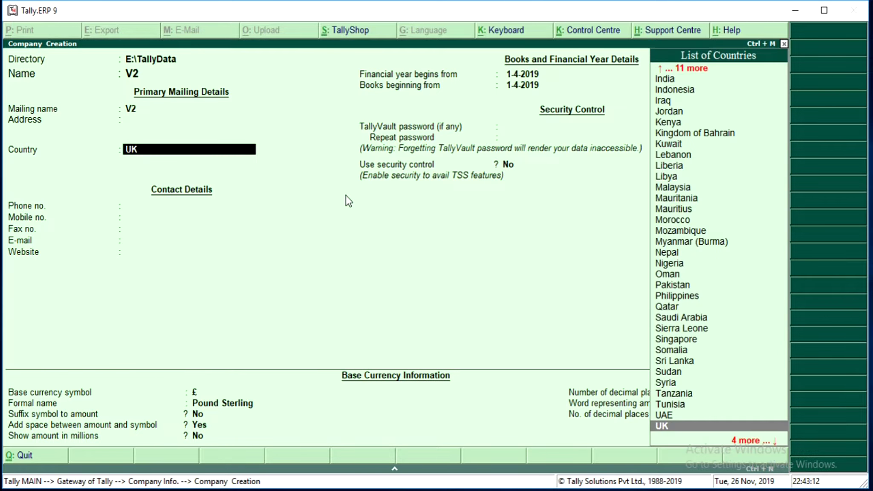
{"action": "type", "text": "Ind"}
{"action": "key", "text": "Return"}
{"action": "key", "text": "Return"}
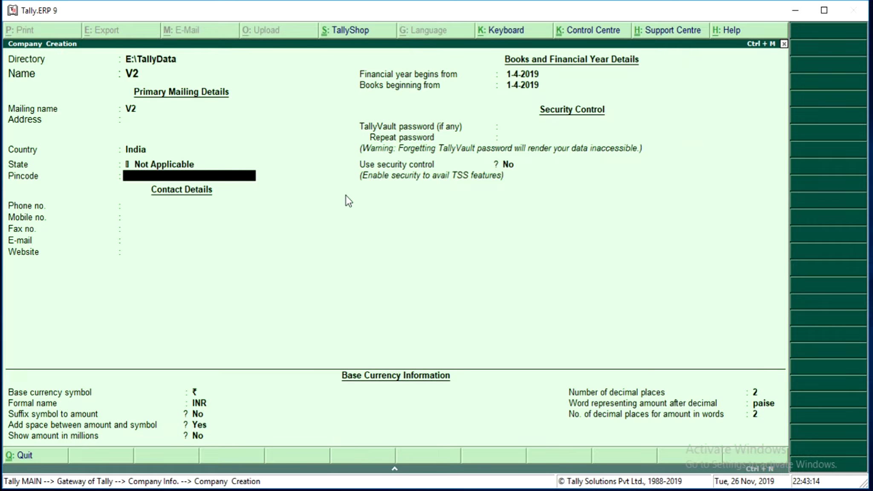
{"action": "type", "text": "tel"}
{"action": "key", "text": "Return"}
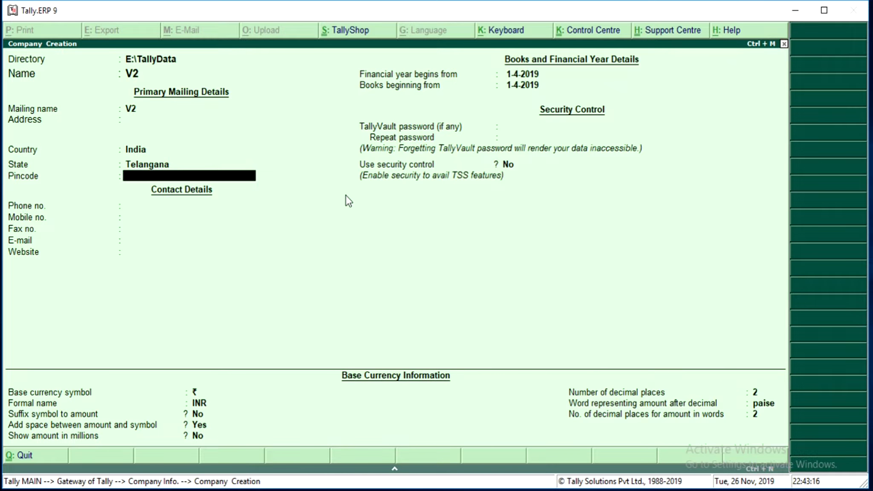
{"action": "key", "text": "ctrl+a"}
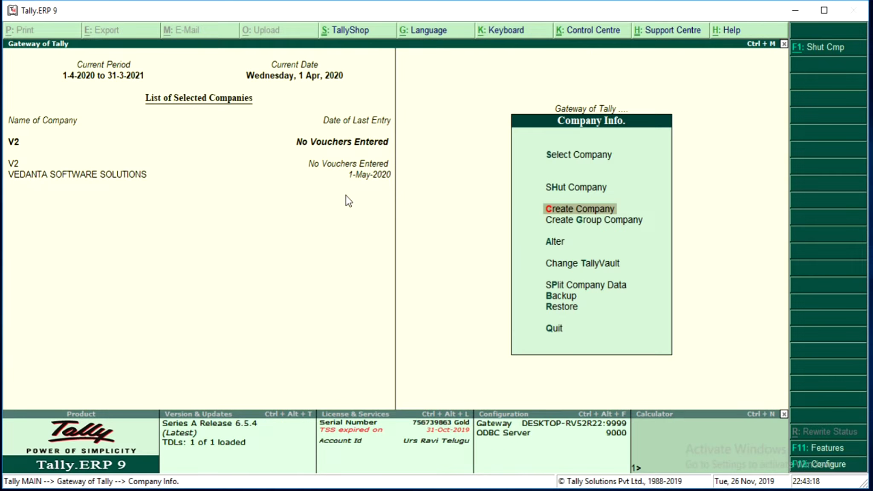
{"action": "key", "text": "Escape"}
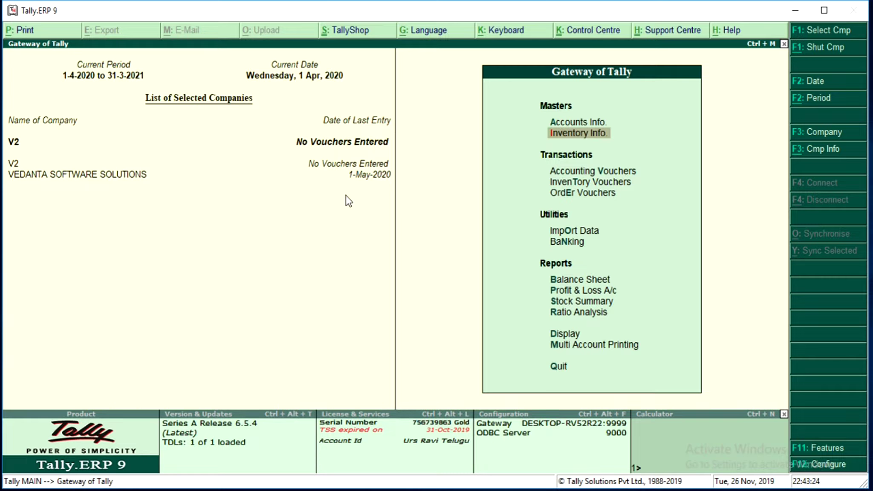
List V2's ledgers, which contain only Cash and Profit & Loss A/c
{"action": "key", "text": "Up"}
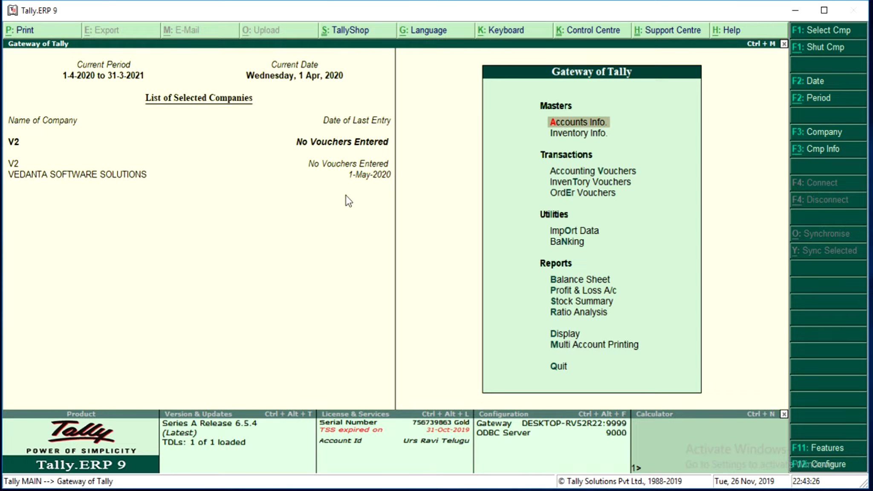
{"action": "key", "text": "Return"}
{"action": "key", "text": "Down"}
{"action": "key", "text": "Return"}
{"action": "key", "text": "Down"}
{"action": "key", "text": "Return"}
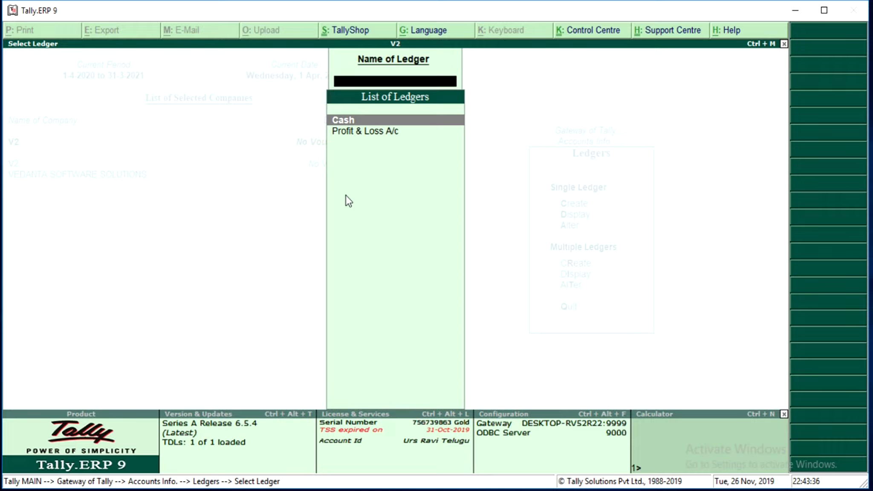
{"action": "key", "text": "Escape"}
{"action": "key", "text": "Escape"}
{"action": "key", "text": "Escape"}
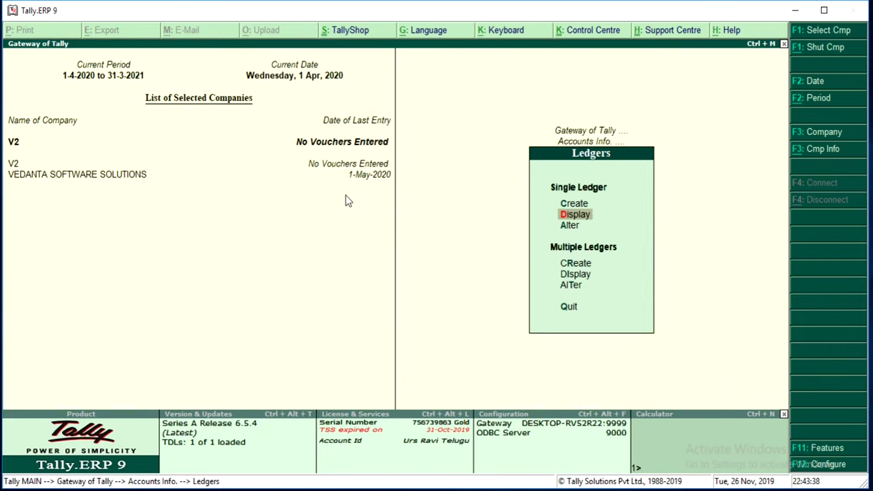
Check V2's stock items, then make VEDANTA SOFTWARE SOLUTIONS the current company
{"action": "key", "text": "Down"}
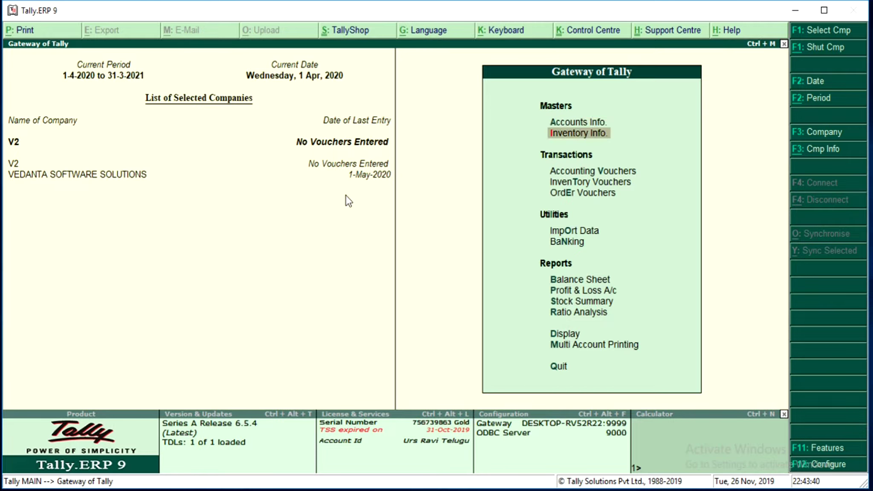
{"action": "key", "text": "Return"}
{"action": "key", "text": "Down"}
{"action": "key", "text": "Return"}
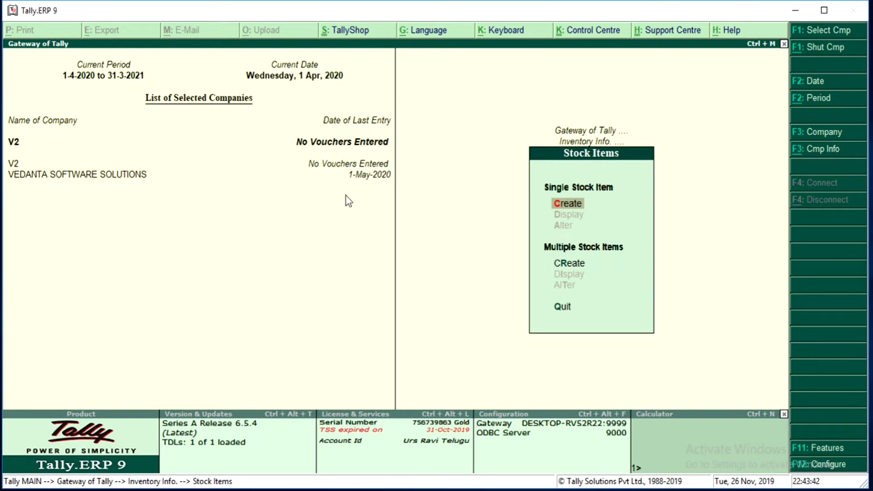
{"action": "key", "text": "Escape"}
{"action": "key", "text": "Escape"}
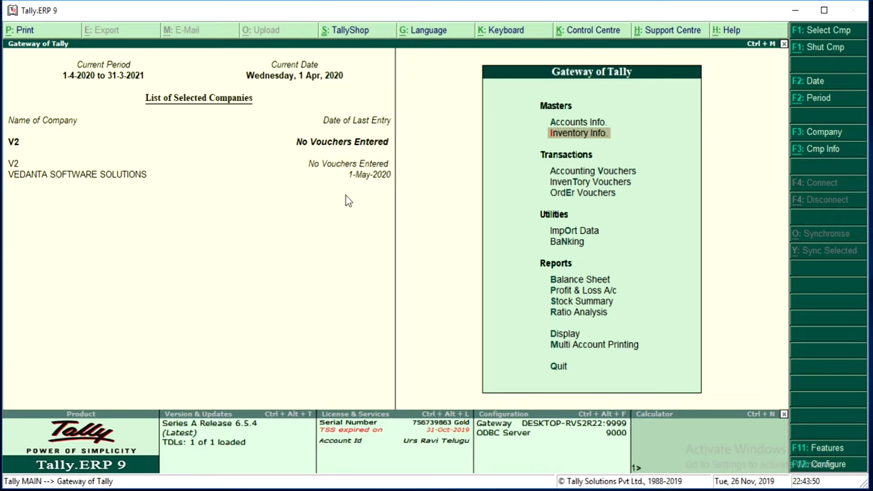
{"action": "left_click", "coordinate": [38, 174]}
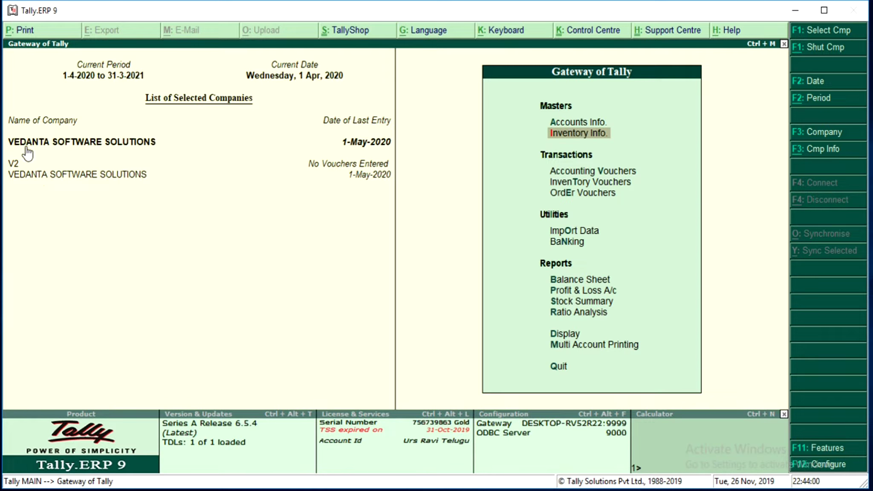
Open the Day Book under Display, showing no vouchers for 1-Apr-2020
{"action": "key", "text": "Down"}
{"action": "key", "text": "Down"}
{"action": "key", "text": "Down"}
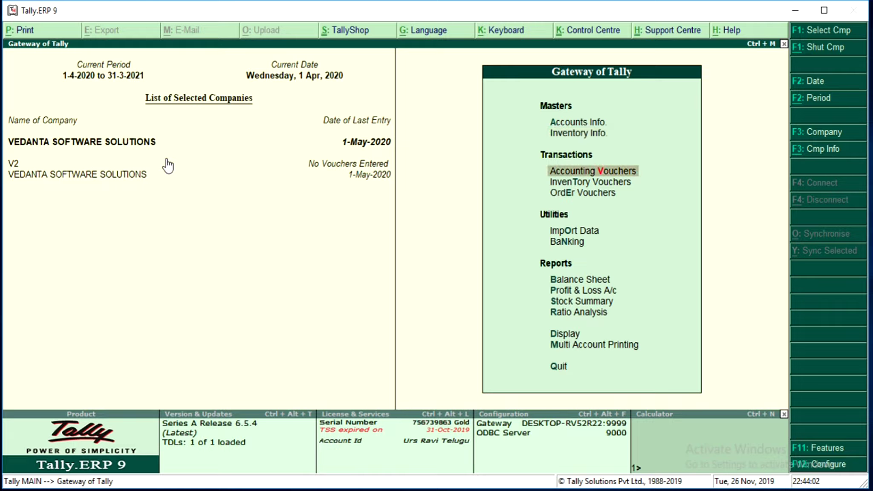
{"action": "key", "text": "Down"}
{"action": "key", "text": "Down"}
{"action": "key", "text": "Down"}
{"action": "key", "text": "Down"}
{"action": "key", "text": "Down"}
{"action": "key", "text": "Down"}
{"action": "key", "text": "Down"}
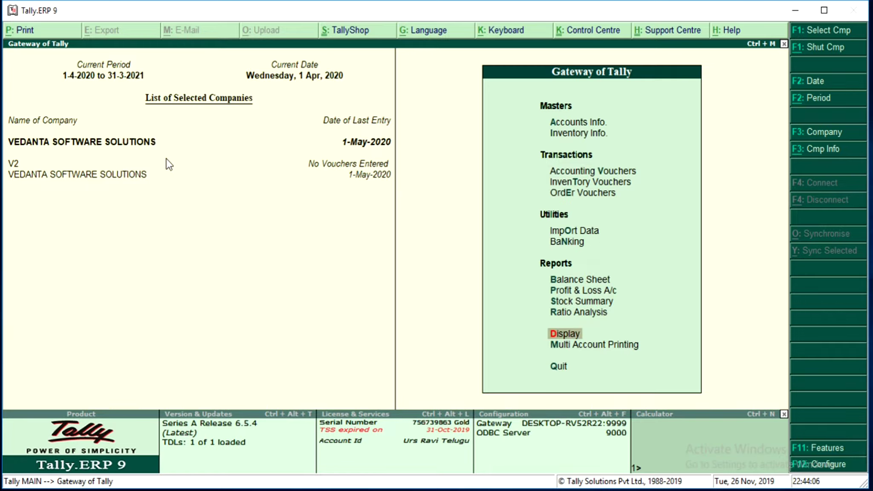
{"action": "key", "text": "Return"}
{"action": "key", "text": "Down"}
{"action": "key", "text": "Return"}
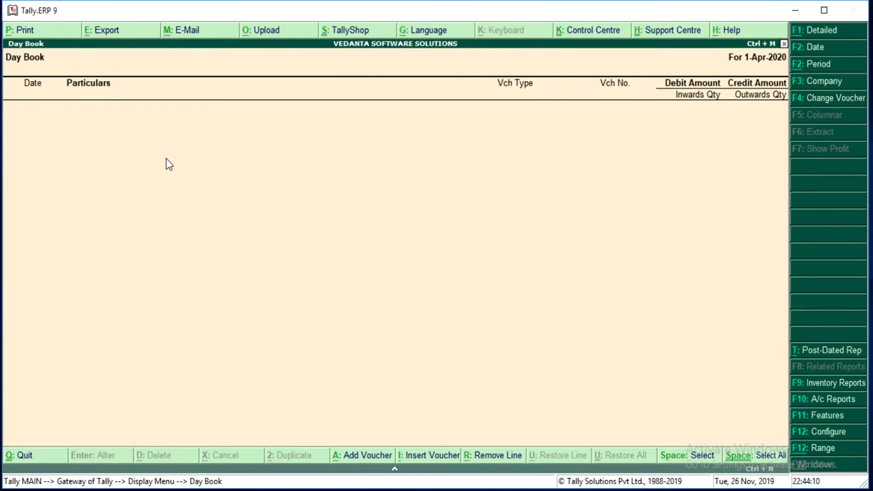
Change the Day Book date to 1-5, review the 1 May 2020 Sales and Sales Order vouchers, and exit
{"action": "key", "text": "F2"}
{"action": "type", "text": "1-5"}
{"action": "key", "text": "Return"}
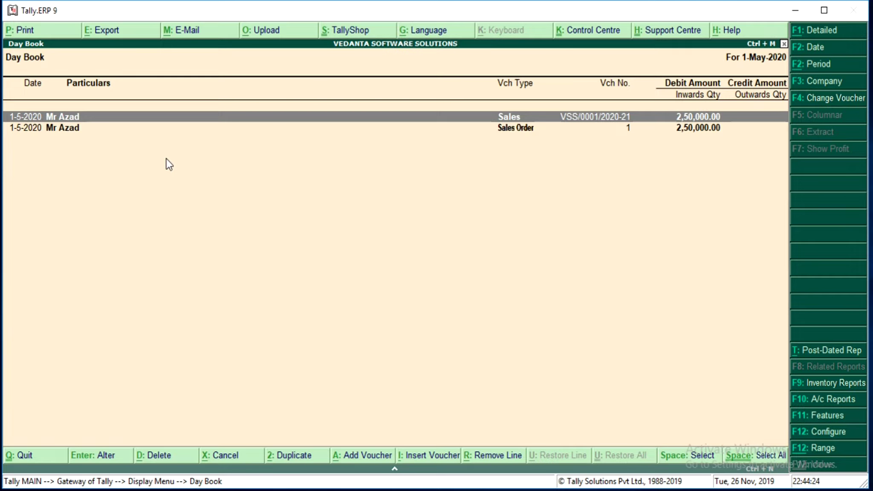
{"action": "key", "text": "Escape"}
{"action": "key", "text": "Escape"}
{"action": "key", "text": "Escape"}
{"action": "key", "text": "Escape"}
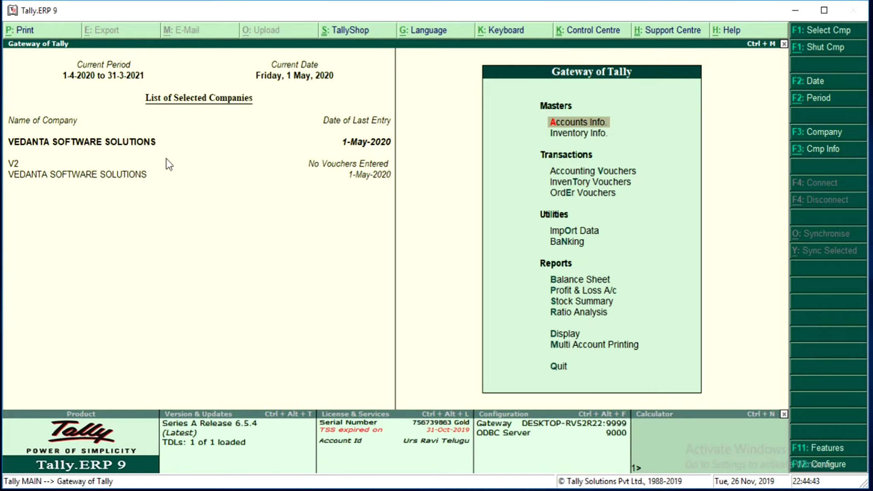
{"action": "key", "text": "Down"}
{"action": "key", "text": "Down"}
{"action": "key", "text": "Down"}
{"action": "key", "text": "Down"}
{"action": "key", "text": "Down"}
{"action": "key", "text": "Down"}
{"action": "key", "text": "Down"}
{"action": "key", "text": "Down"}
{"action": "key", "text": "Down"}
{"action": "key", "text": "Down"}
{"action": "key", "text": "Down"}
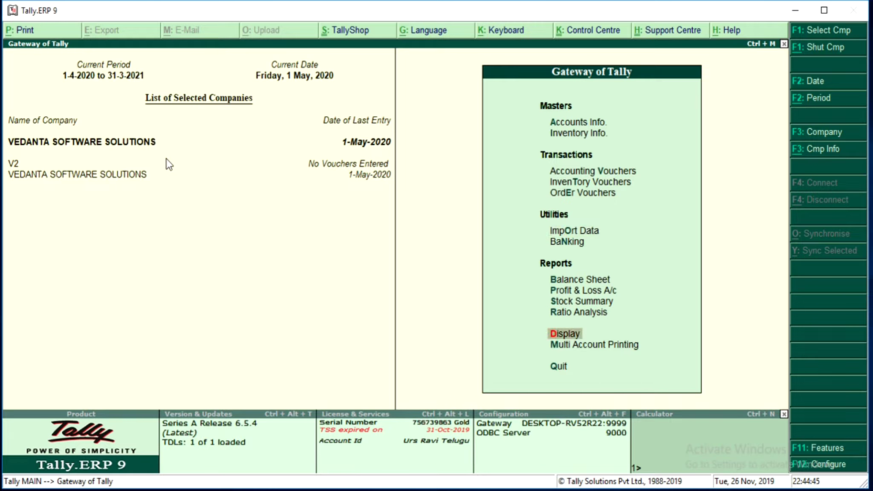
Open the Statistics report under Display > Statements of Accounts
{"action": "key", "text": "Return"}
{"action": "key", "text": "Down"}
{"action": "key", "text": "Down"}
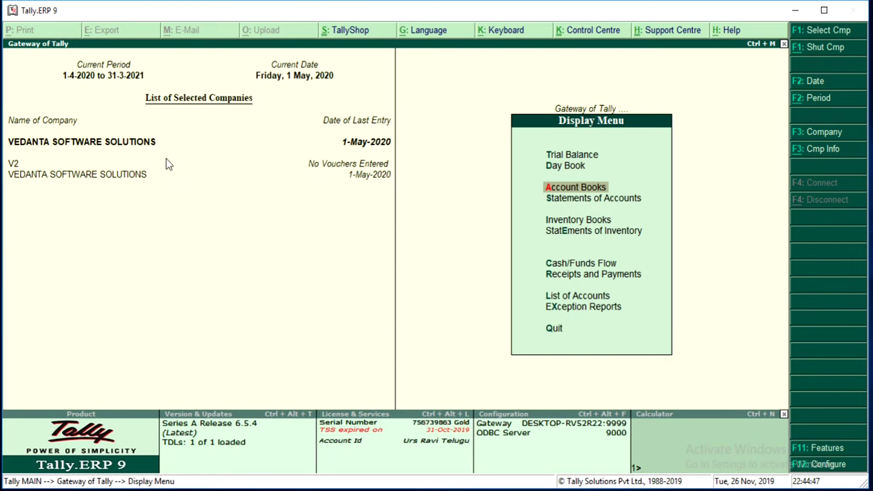
{"action": "key", "text": "Down"}
{"action": "key", "text": "Down"}
{"action": "key", "text": "Up"}
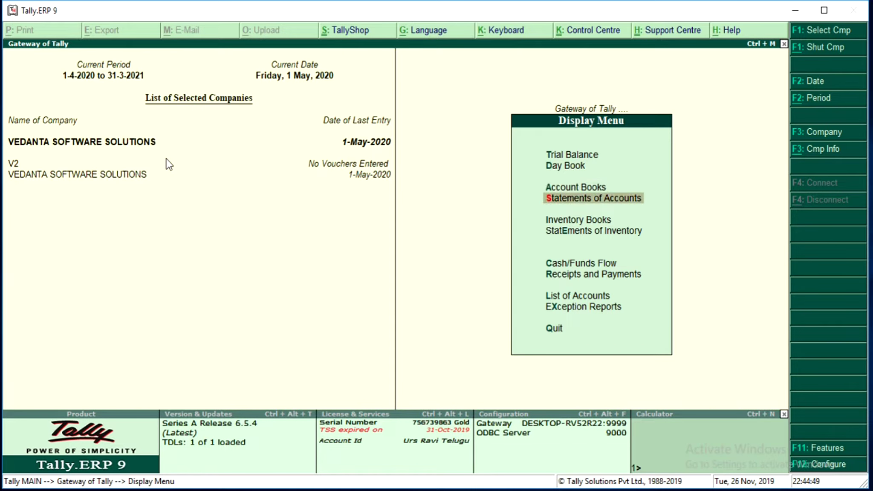
{"action": "key", "text": "Down"}
{"action": "key", "text": "Down"}
{"action": "key", "text": "Up"}
{"action": "key", "text": "Up"}
{"action": "key", "text": "Return"}
{"action": "key", "text": "Down"}
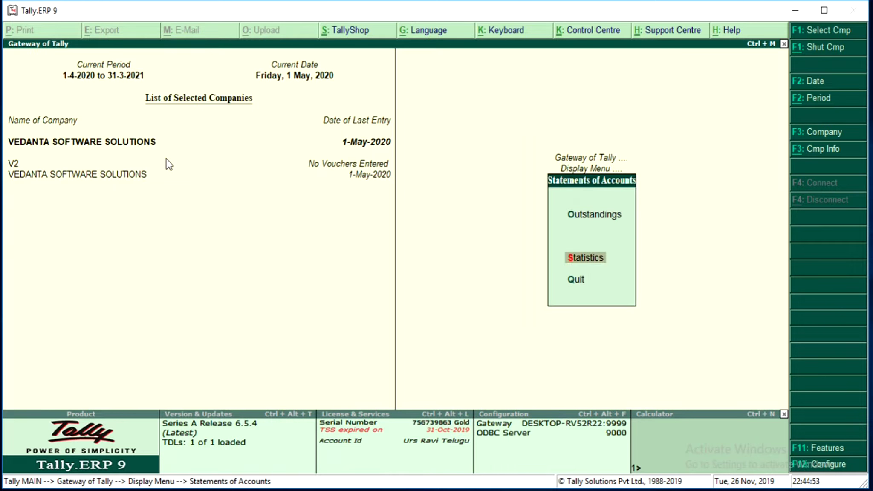
{"action": "key", "text": "Return"}
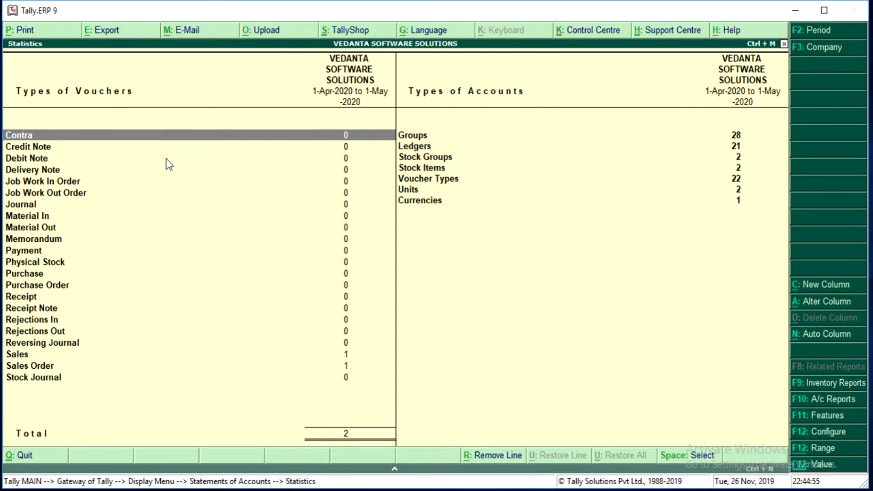
Open the List of Ledgers from the Ledgers count in Statistics
{"action": "key", "text": "Right"}
{"action": "key", "text": "Down"}
{"action": "key", "text": "Down"}
{"action": "key", "text": "Down"}
{"action": "key", "text": "Up"}
{"action": "key", "text": "Up"}
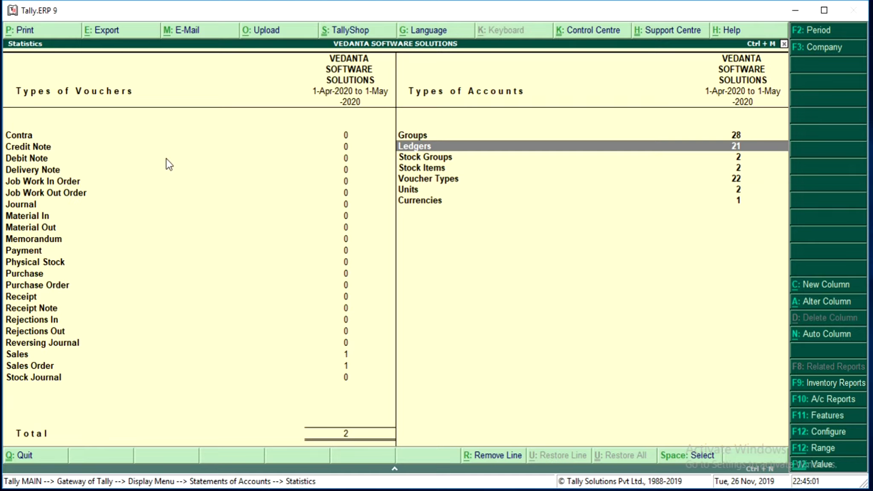
{"action": "key", "text": "Down"}
{"action": "key", "text": "Down"}
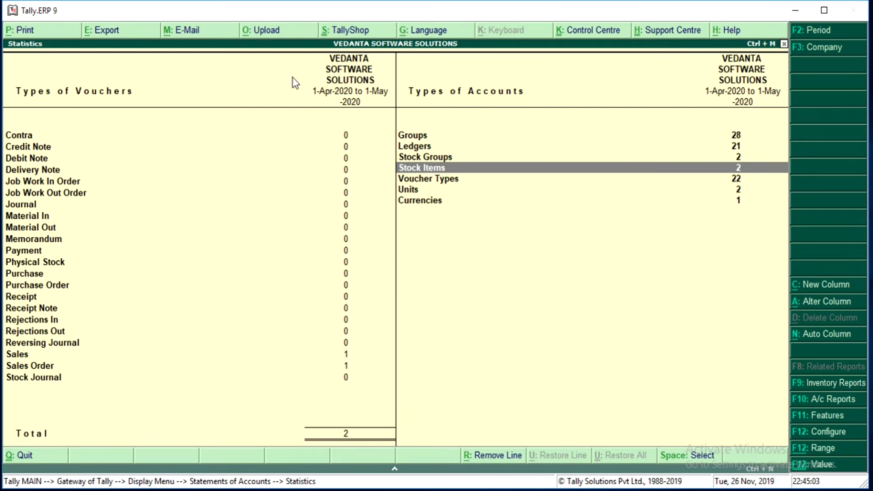
{"action": "key", "text": "Up"}
{"action": "key", "text": "Up"}
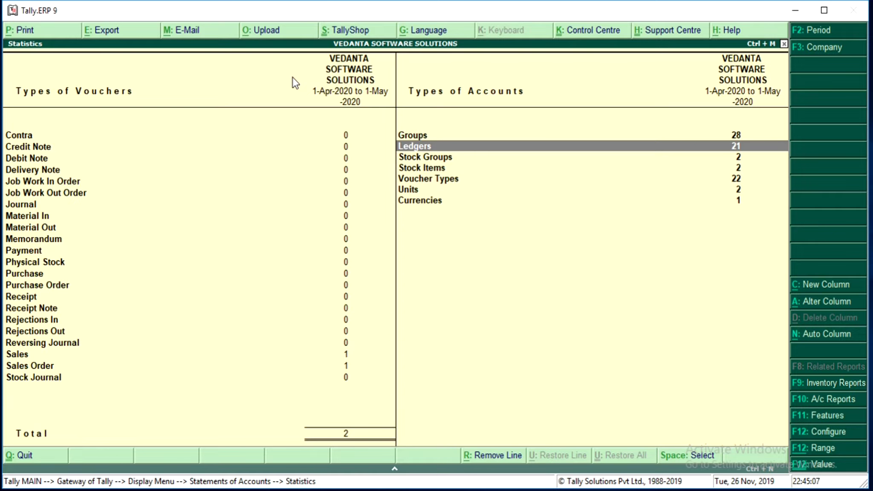
{"action": "key", "text": "Return"}
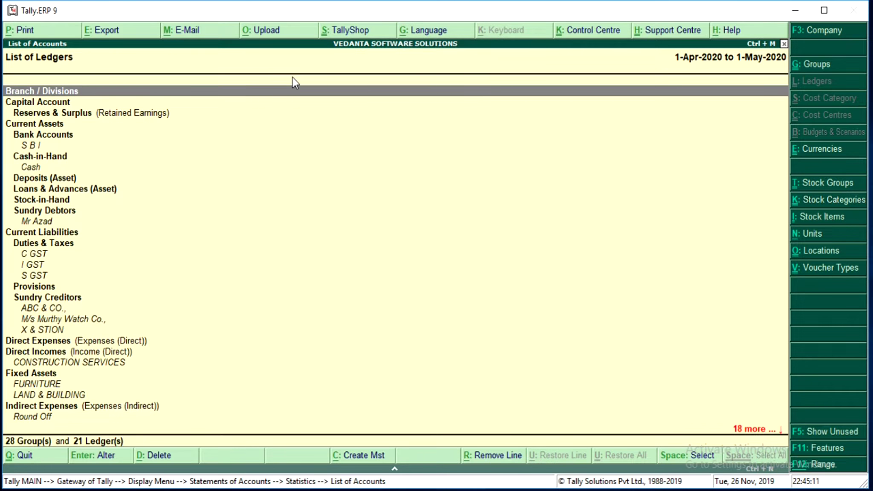
Start the ledger export with Default (All Languages) and XML (Data Interchange) format
{"action": "key", "text": "alt+e"}
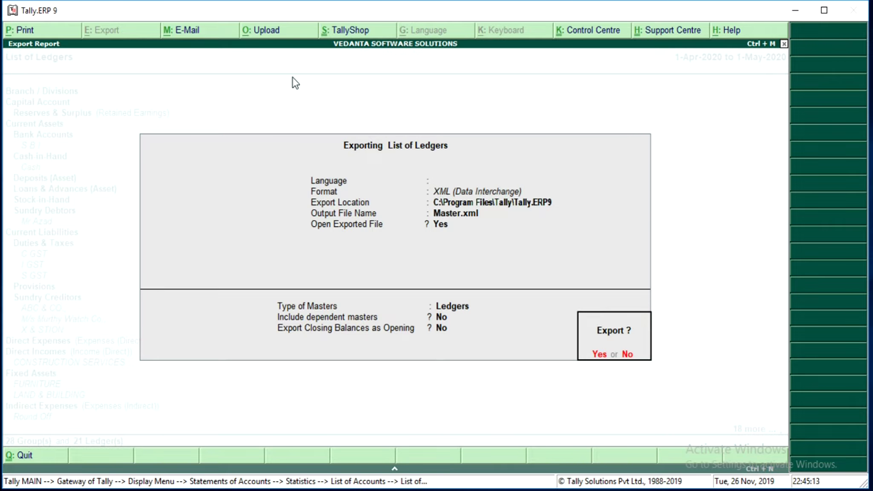
{"action": "key", "text": "n"}
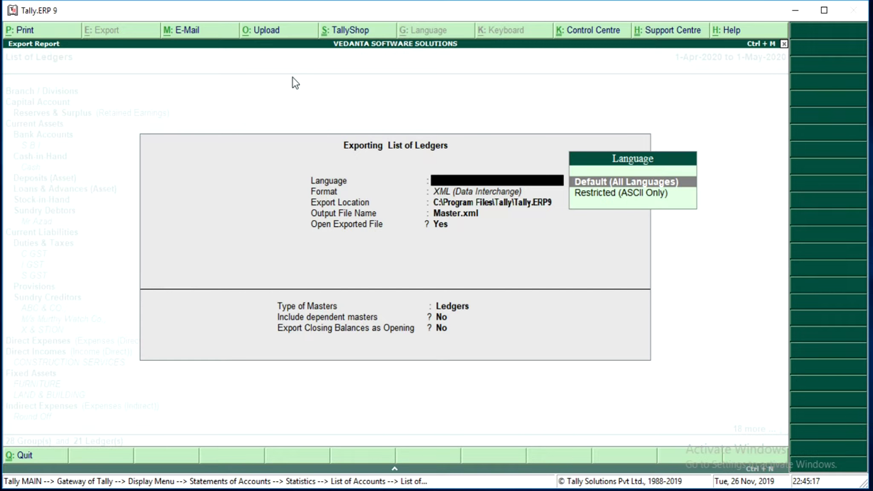
{"action": "key", "text": "Return"}
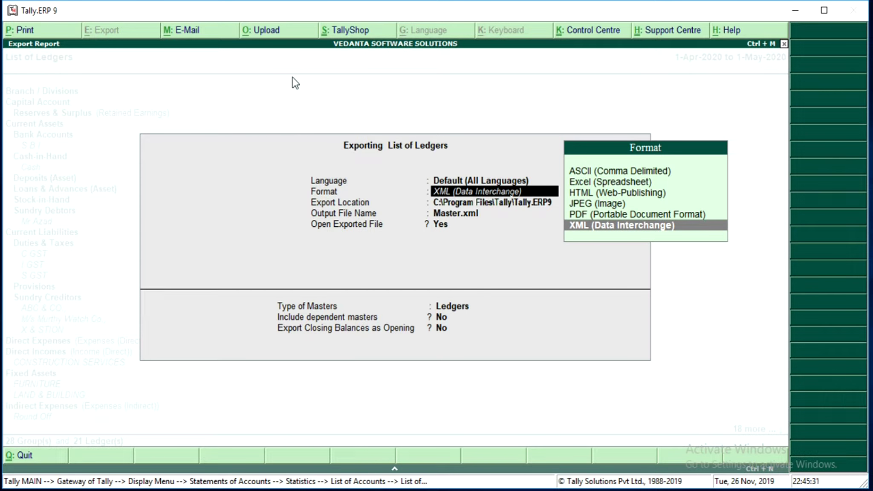
{"action": "key", "text": "Return"}
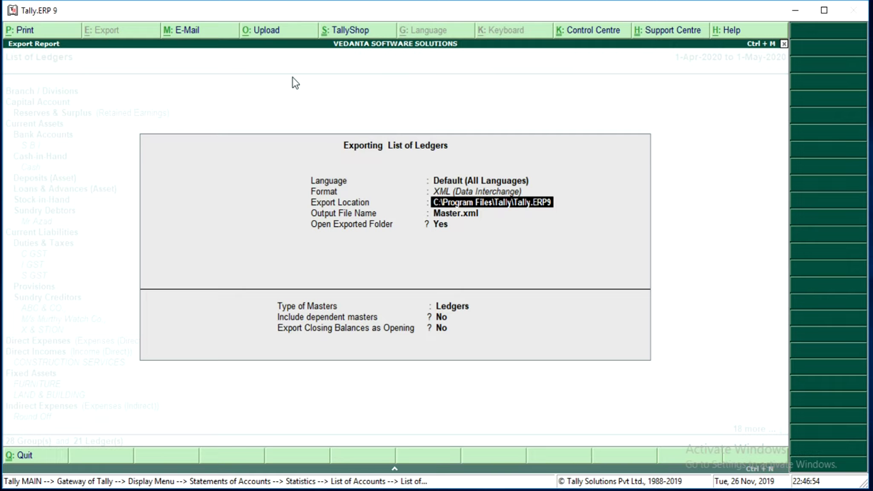
Replace the output file name Master.xml with ledgers.xml
{"action": "key", "text": "Return"}
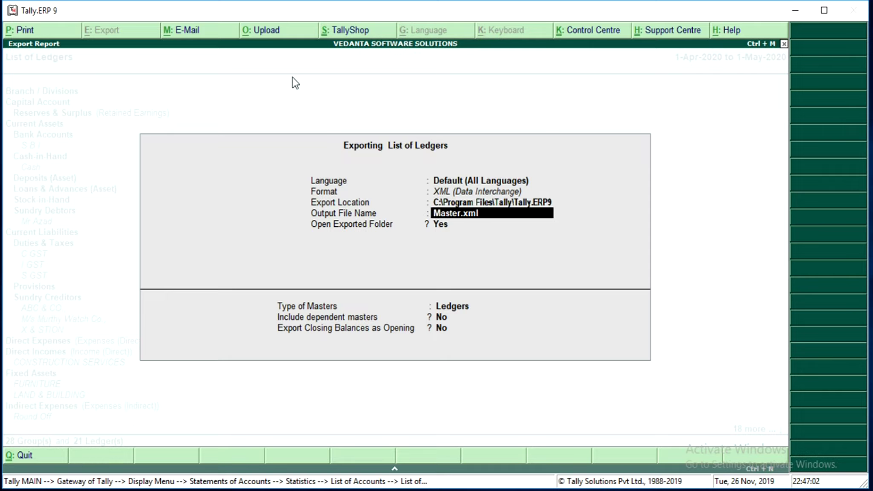
{"action": "type", "text": "ledgere"}
{"action": "key", "text": "BackSpace"}
{"action": "type", "text": "s.xml"}
Accept the remaining ledger export fields to reach the Export? confirmation for ledgers.xml
{"action": "key", "text": "Return"}
{"action": "key", "text": "Return"}
{"action": "key", "text": "Return"}
{"action": "key", "text": "Return"}
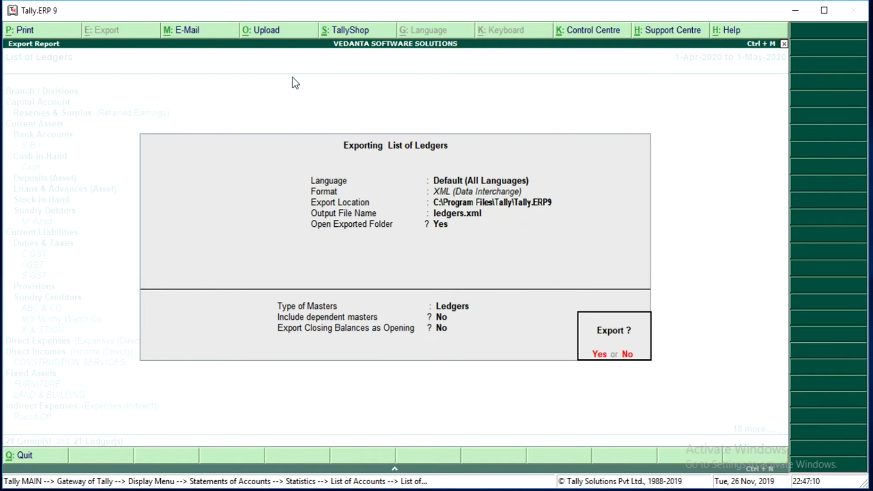
{"action": "key", "text": "Return"}
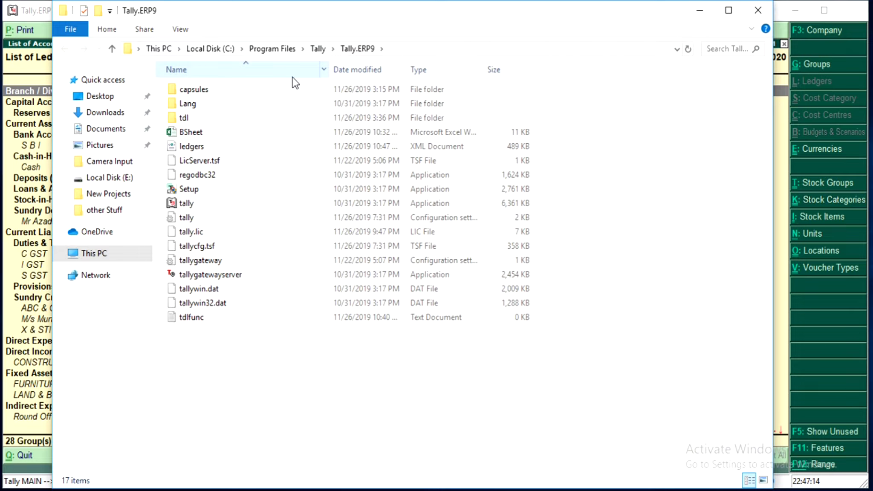
Back in Tally, open the Stock Items list from Statistics, showing V D M and Dell Lattitude
{"action": "left_click", "coordinate": [25, 66]}
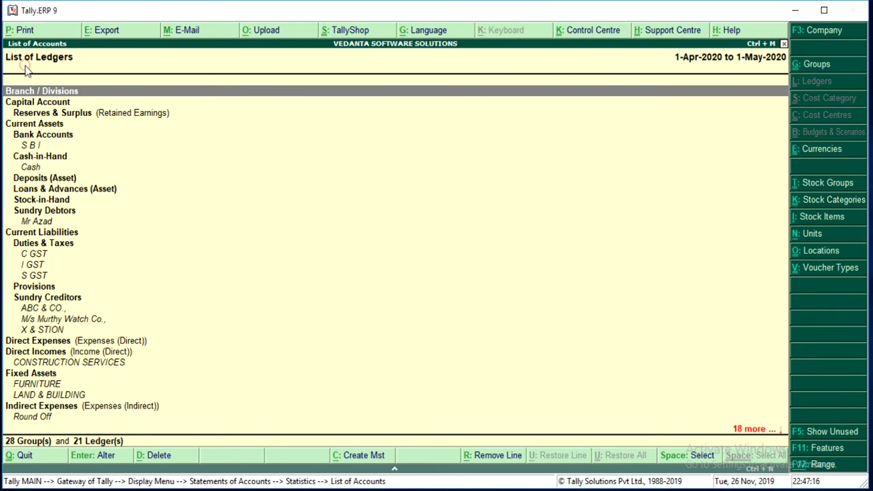
{"action": "key", "text": "Escape"}
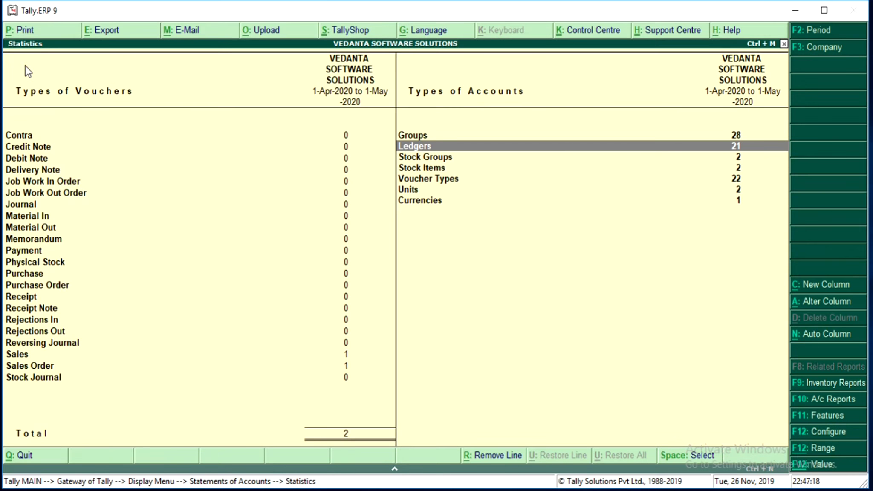
{"action": "key", "text": "Down"}
{"action": "key", "text": "Down"}
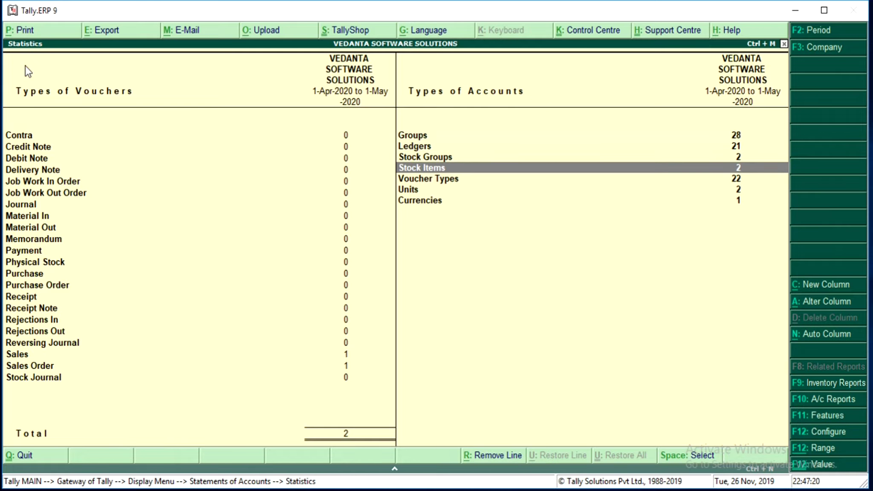
{"action": "key", "text": "Return"}
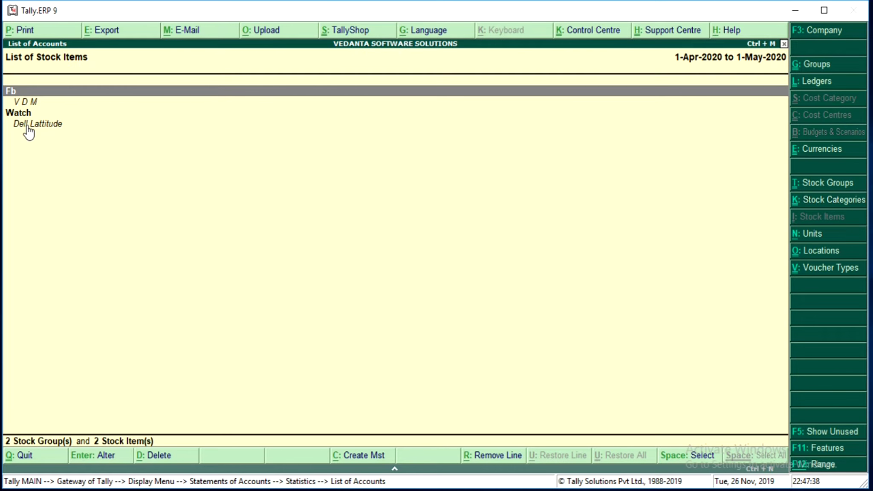
Export the stock items as items.xml in XML, Default language, with Stock Items masters
{"action": "key", "text": "alt+e"}
{"action": "key", "text": "n"}
{"action": "key", "text": "Return"}
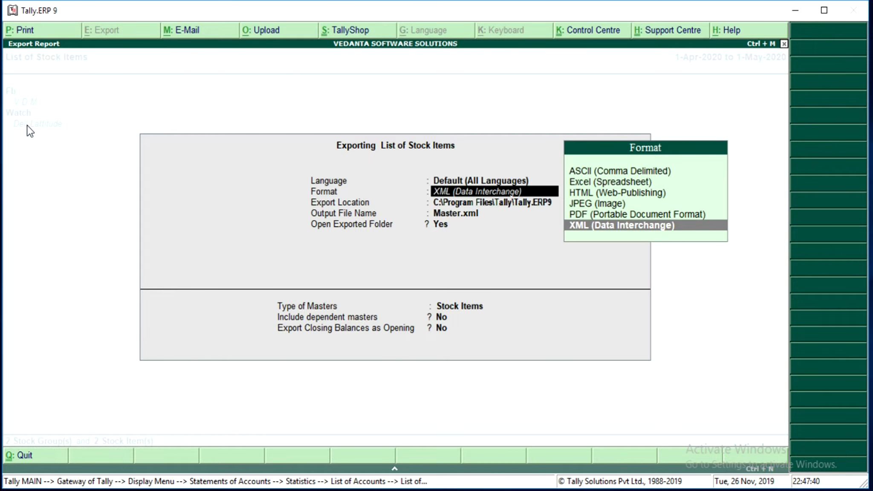
{"action": "key", "text": "Return"}
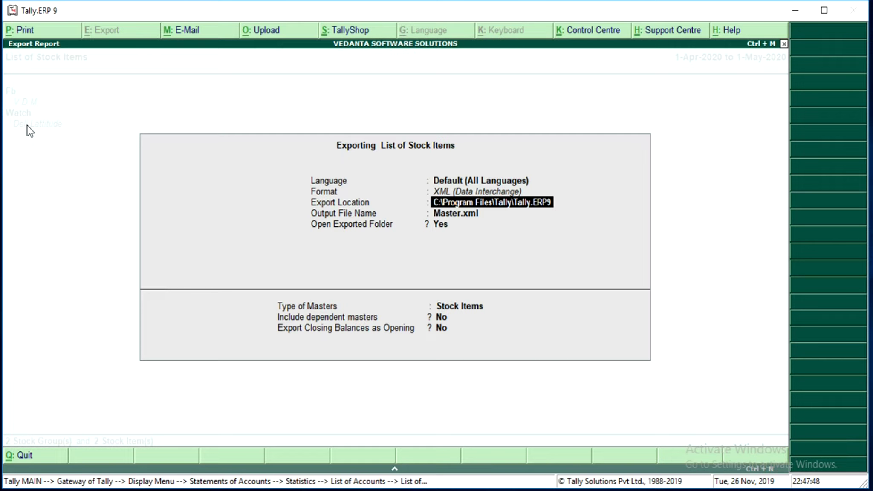
{"action": "key", "text": "Return"}
{"action": "type", "text": "items.xml"}
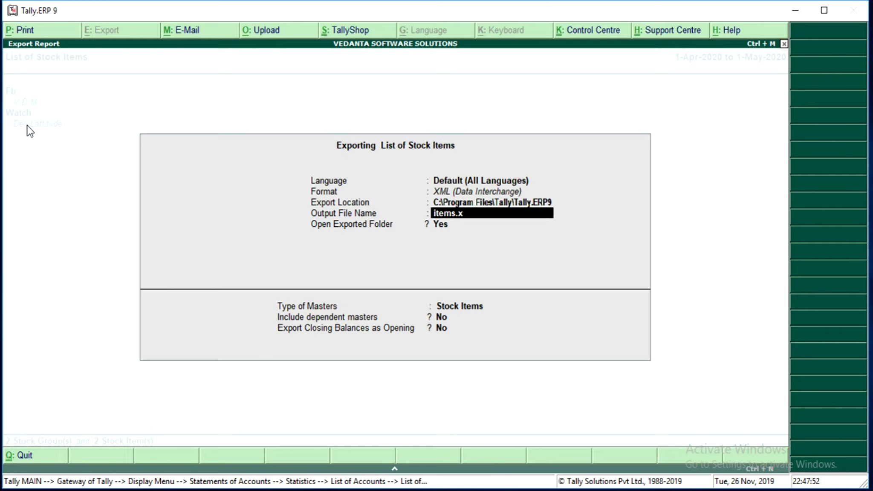
{"action": "key", "text": "Return"}
{"action": "key", "text": "Return"}
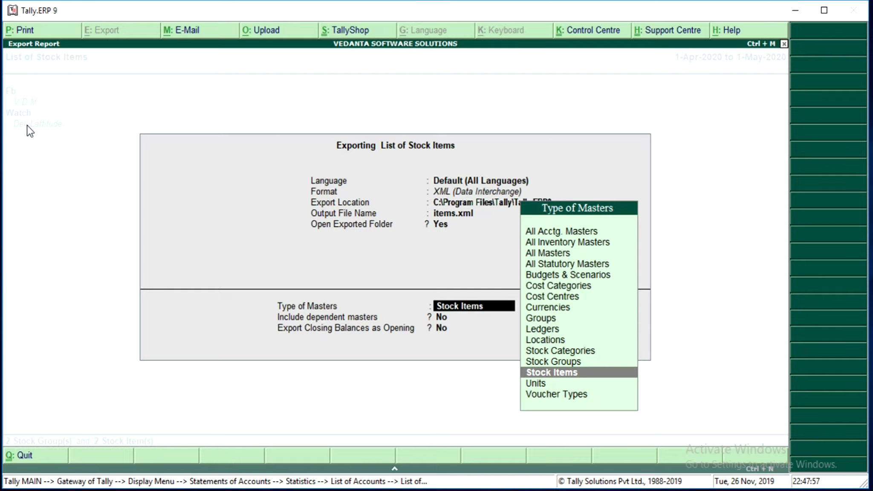
{"action": "key", "text": "Return"}
{"action": "key", "text": "Return"}
{"action": "key", "text": "Return"}
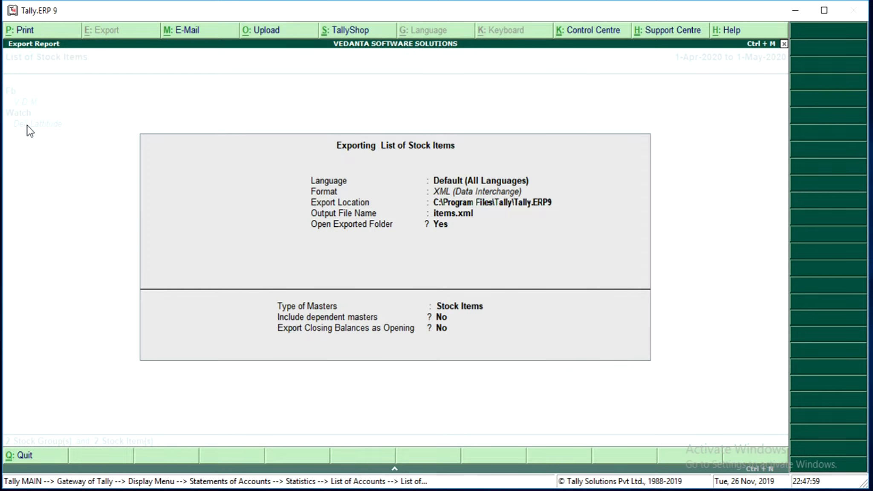
{"action": "key", "text": "Return"}
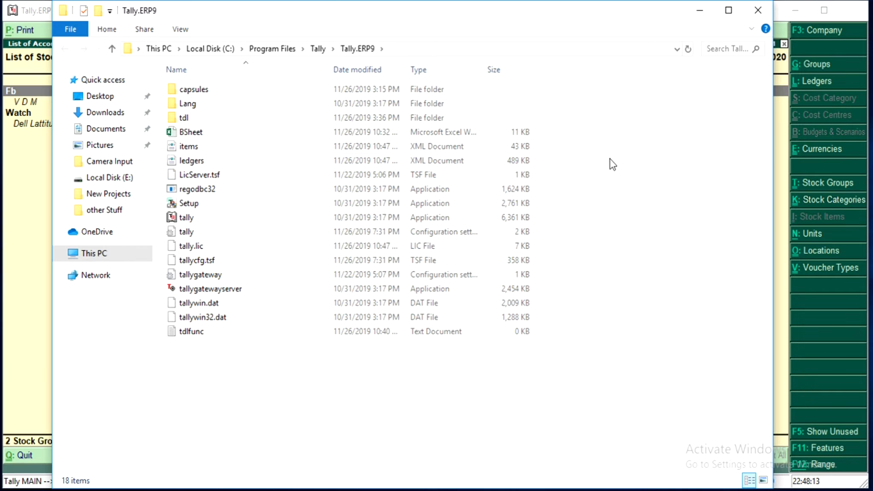
Copy items.xml and ledgers.xml, then close Explorer and minimize Tally to reveal the desktop
{"action": "left_click_drag", "start_coordinate": [580, 148], "coordinate": [460, 162]}
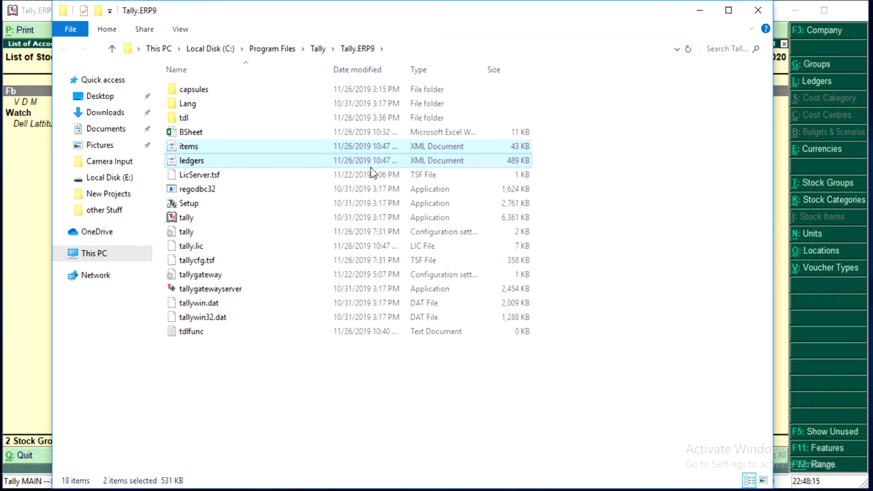
{"action": "right_click", "coordinate": [329, 152]}
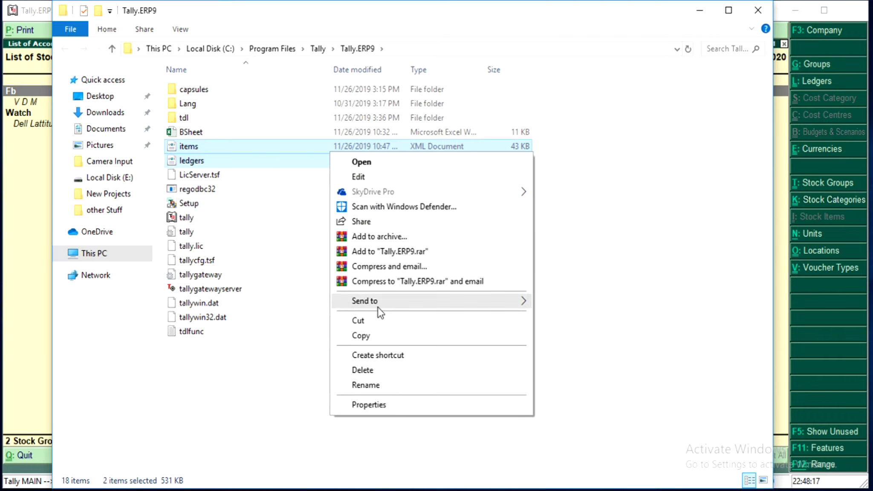
{"action": "left_click", "coordinate": [378, 335]}
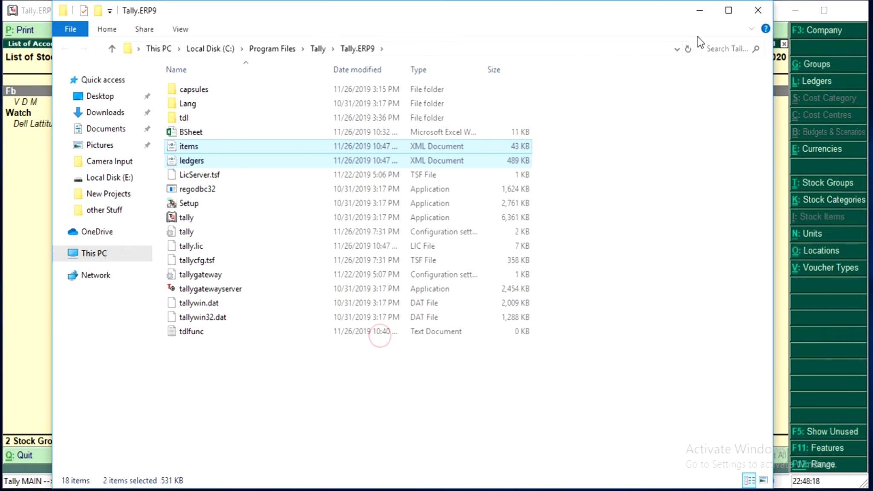
{"action": "left_click", "coordinate": [757, 10]}
{"action": "left_click", "coordinate": [793, 10]}
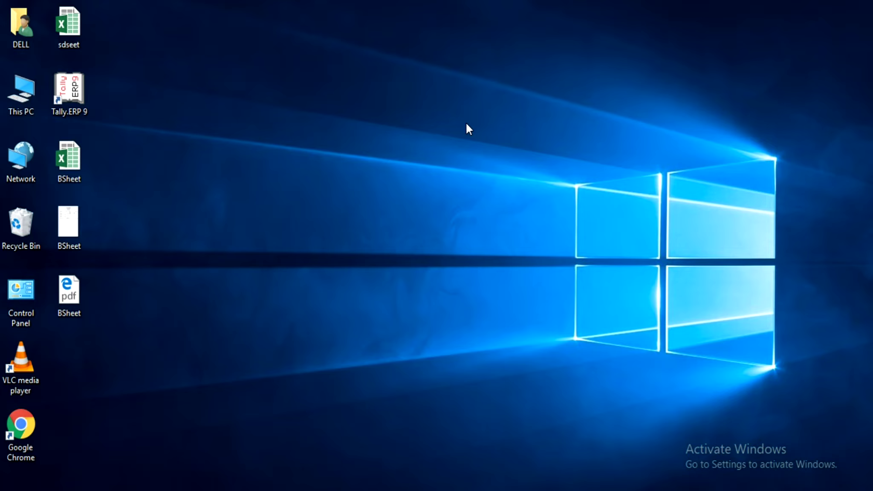
Open the Tally.ERP 9 install folder from its desktop shortcut, select the items and ledgers files, then close it
{"action": "left_click", "coordinate": [72, 91]}
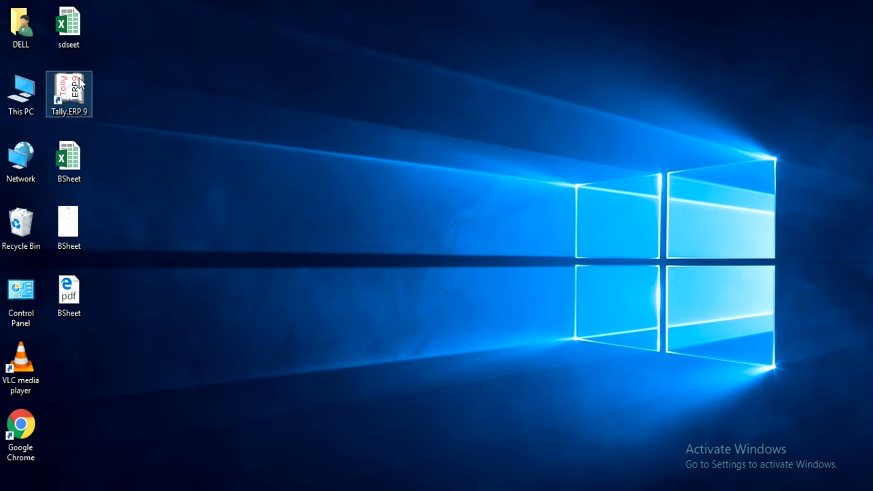
{"action": "right_click", "coordinate": [72, 90]}
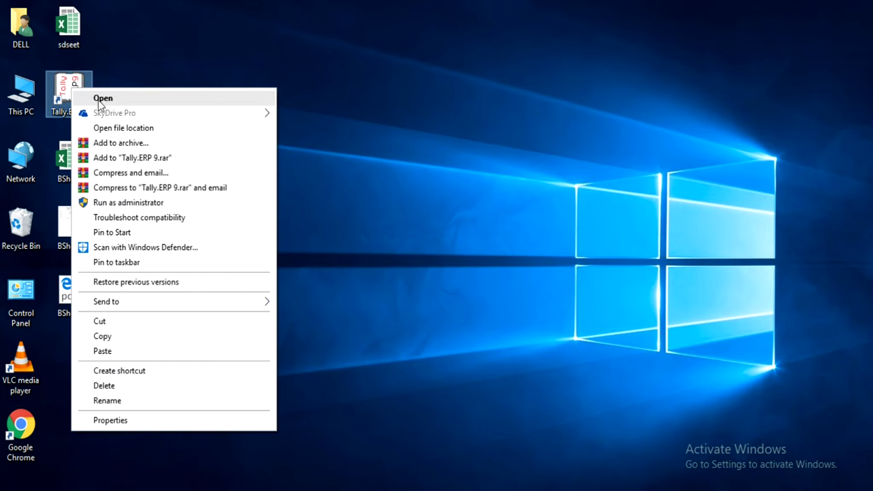
{"action": "left_click", "coordinate": [118, 128]}
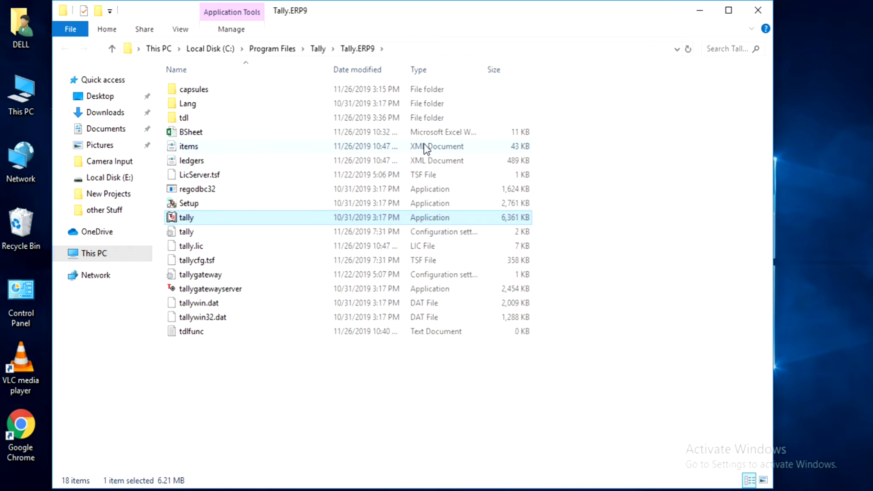
{"action": "left_click_drag", "start_coordinate": [539, 145], "coordinate": [445, 167]}
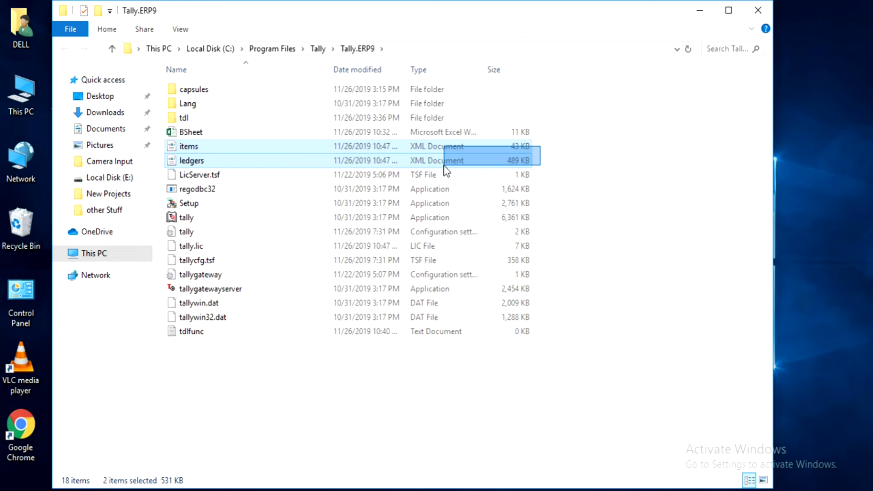
{"action": "left_click_drag", "start_coordinate": [444, 167], "coordinate": [444, 167]}
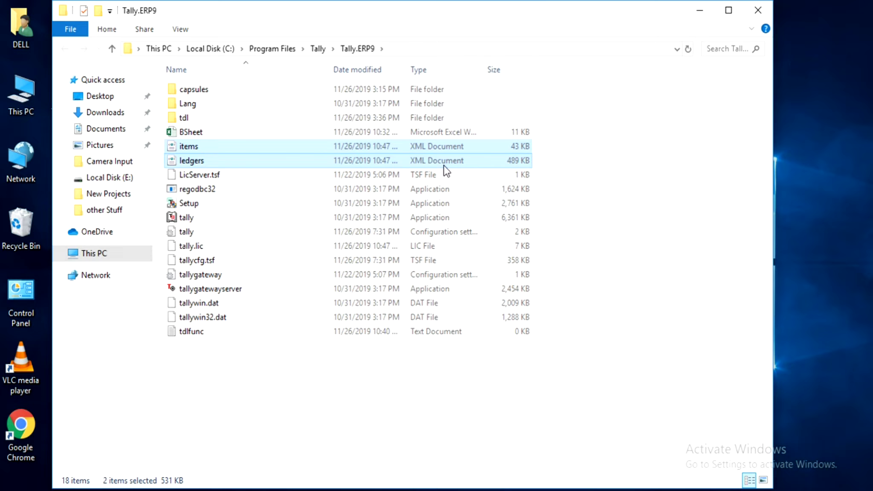
{"action": "left_click", "coordinate": [752, 9]}
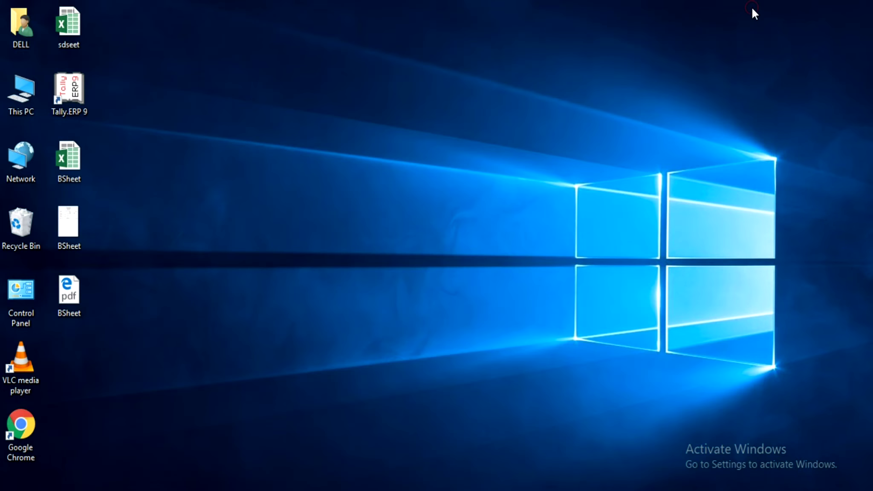
Paste copies of the items and ledgers XML files into the Tally.ERP9 program folder, then close it
{"action": "right_click", "coordinate": [69, 89]}
{"action": "left_click", "coordinate": [142, 131]}
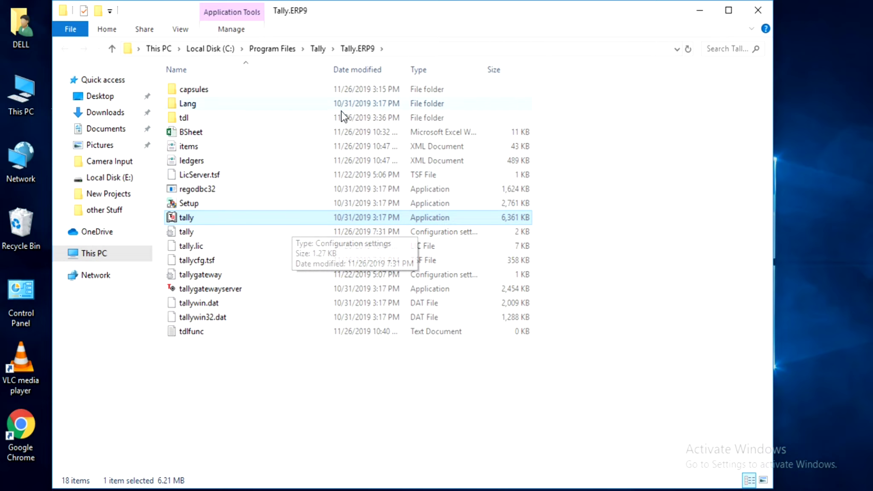
{"action": "right_click", "coordinate": [288, 408]}
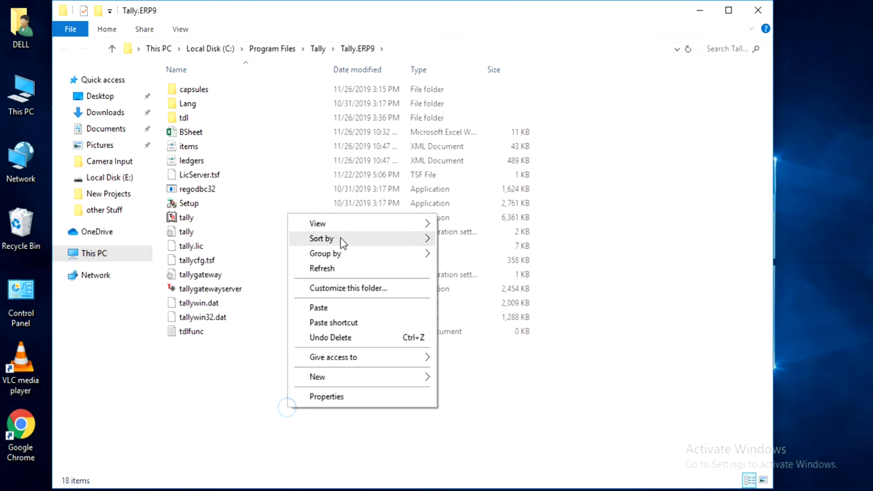
{"action": "left_click", "coordinate": [341, 310]}
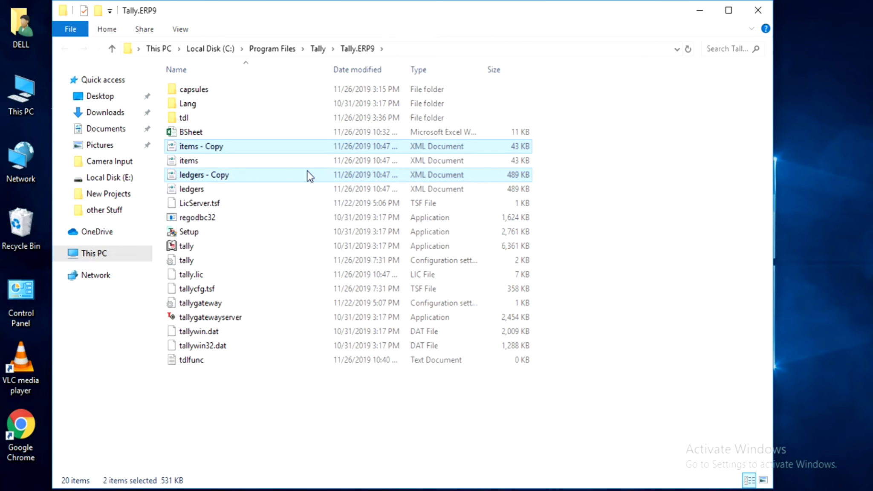
{"action": "mouse_move", "coordinate": [193, 149]}
{"action": "left_mouse_down"}
{"action": "mouse_move", "coordinate": [190, 166]}
{"action": "mouse_move", "coordinate": [191, 145]}
{"action": "left_mouse_up"}
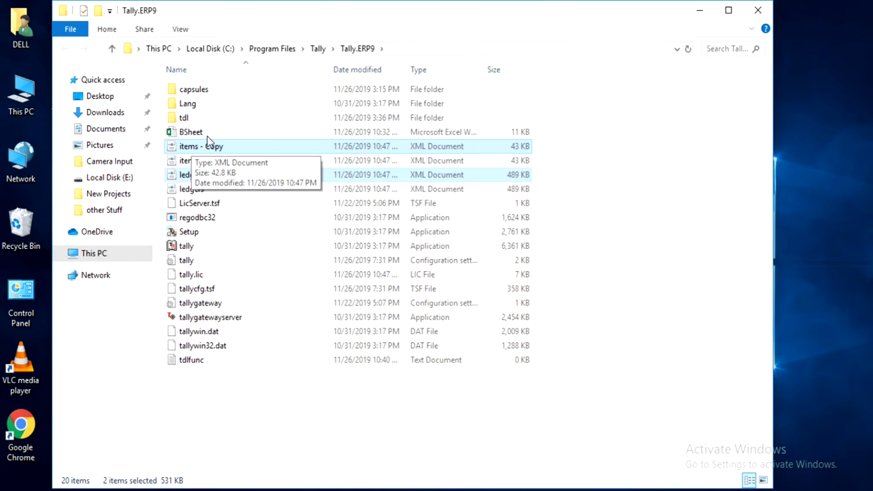
{"action": "left_click", "coordinate": [758, 11]}
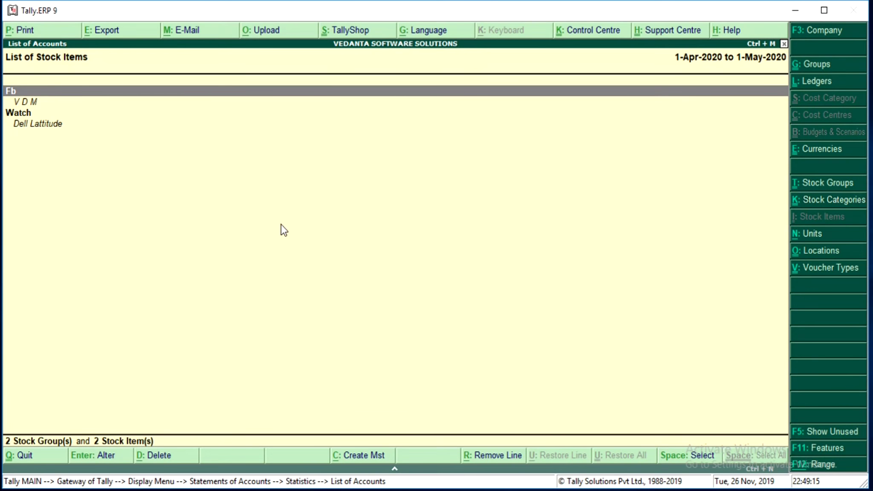
Leave the stock item list and switch the current company to V2 at Gateway of Tally
{"action": "key", "text": "Escape"}
{"action": "key", "text": "Escape"}
{"action": "key", "text": "Escape"}
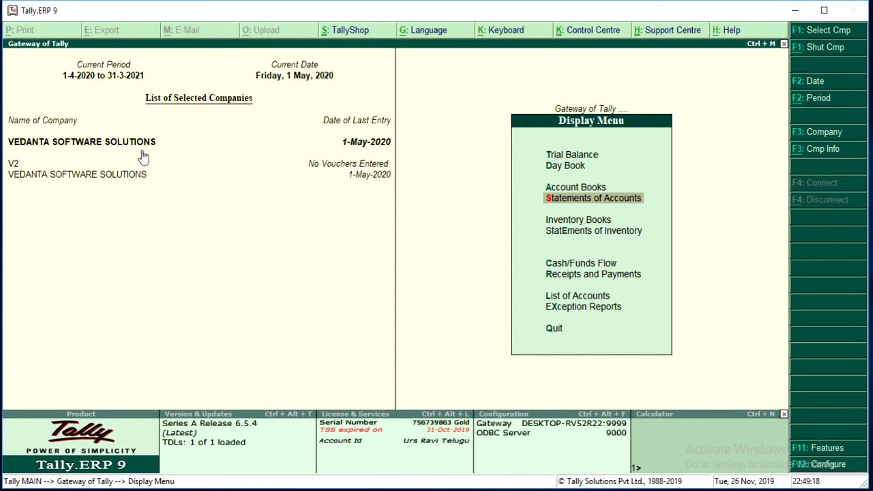
{"action": "left_click", "coordinate": [15, 163]}
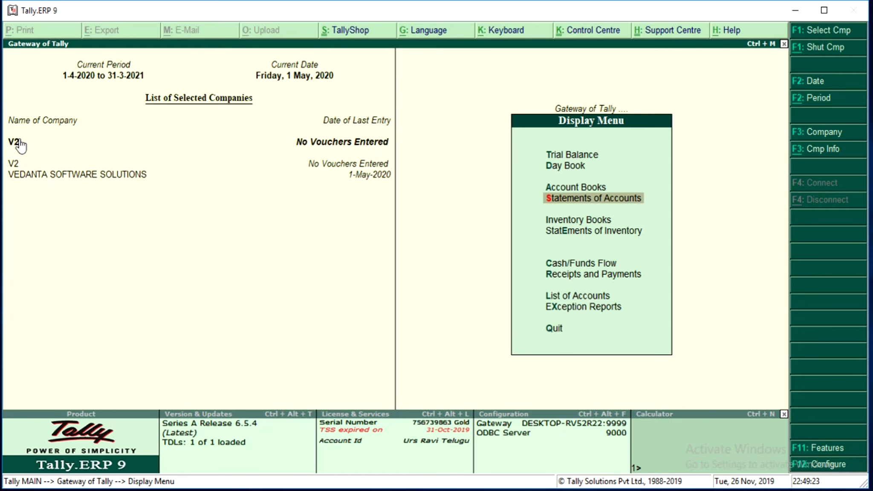
{"action": "key", "text": "Escape"}
{"action": "key", "text": "Up"}
{"action": "key", "text": "Up"}
{"action": "key", "text": "Up"}
{"action": "key", "text": "Up"}
{"action": "key", "text": "Up"}
{"action": "key", "text": "Up"}
{"action": "key", "text": "Up"}
{"action": "key", "text": "Up"}
{"action": "key", "text": "Up"}
{"action": "key", "text": "Up"}
{"action": "key", "text": "Up"}
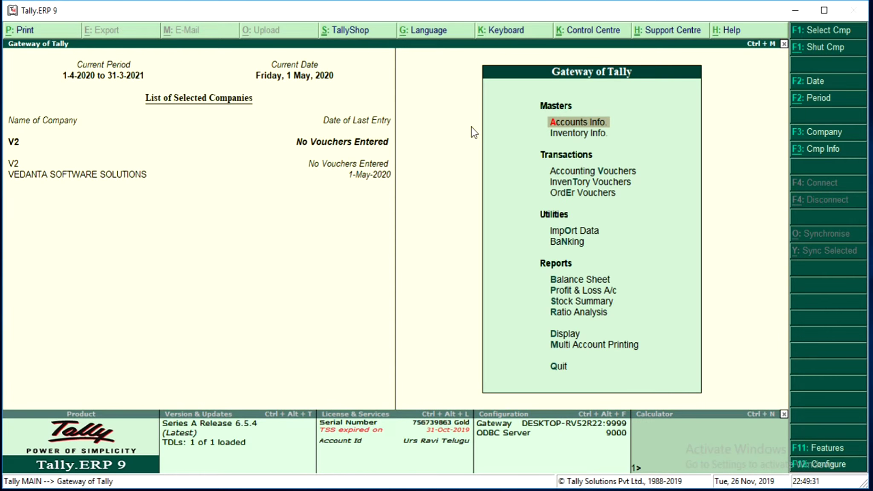
{"action": "key", "text": "Return"}
{"action": "key", "text": "Down"}
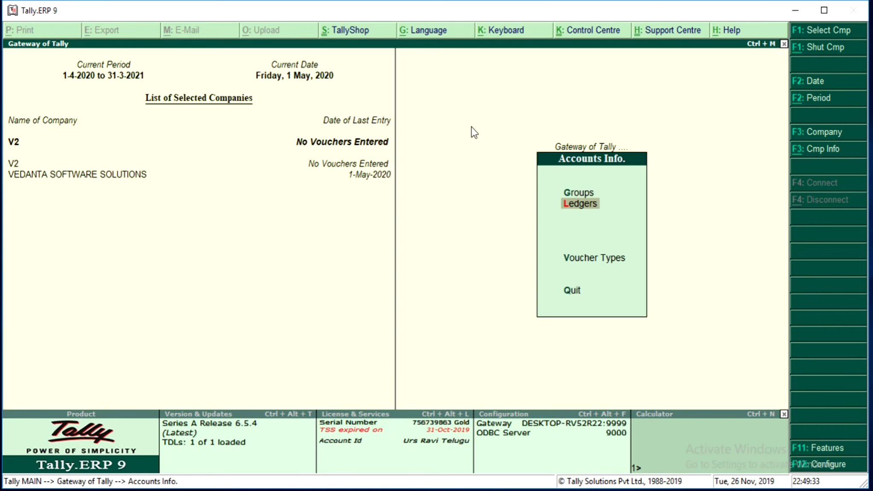
{"action": "key", "text": "Return"}
{"action": "key", "text": "Down"}
{"action": "key", "text": "Return"}
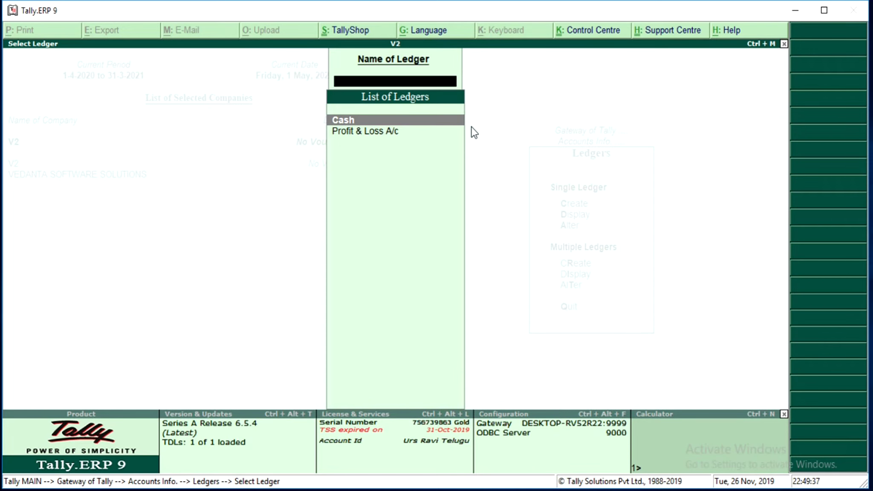
{"action": "key", "text": "Escape"}
{"action": "key", "text": "Escape"}
{"action": "key", "text": "Down"}
{"action": "key", "text": "Return"}
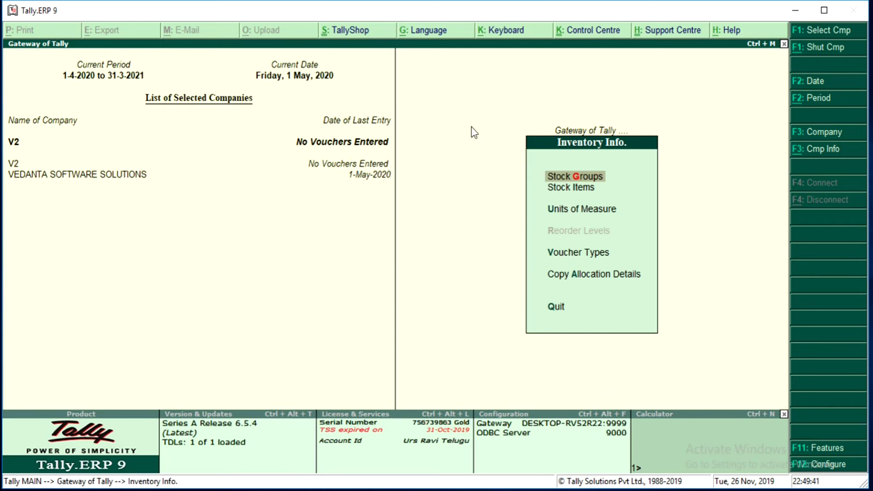
{"action": "key", "text": "Return"}
{"action": "key", "text": "Escape"}
{"action": "key", "text": "Down"}
{"action": "key", "text": "Return"}
{"action": "key", "text": "Escape"}
{"action": "key", "text": "Down"}
{"action": "key", "text": "Return"}
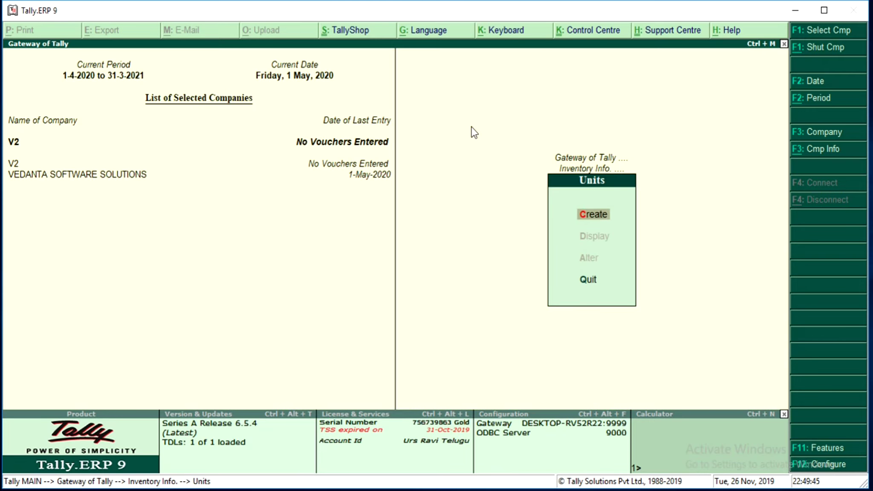
{"action": "key", "text": "Escape"}
{"action": "key", "text": "Escape"}
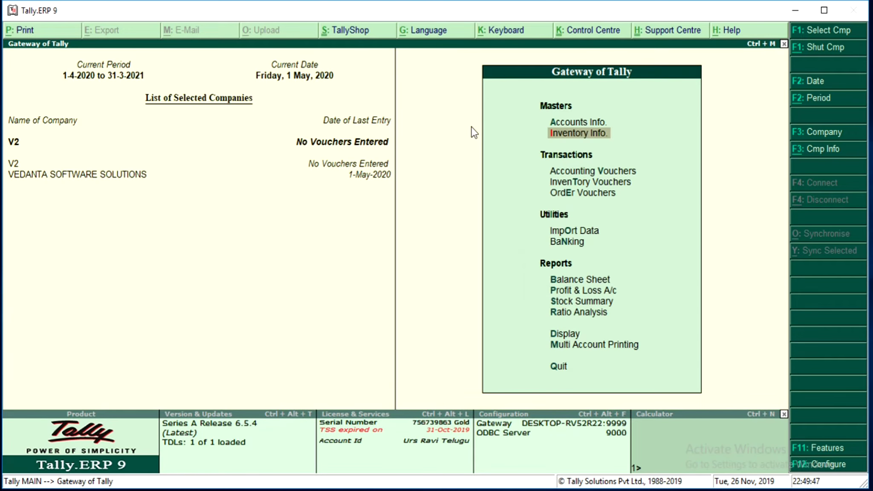
{"action": "key", "text": "Down"}
{"action": "key", "text": "Down"}
{"action": "key", "text": "Down"}
{"action": "key", "text": "Down"}
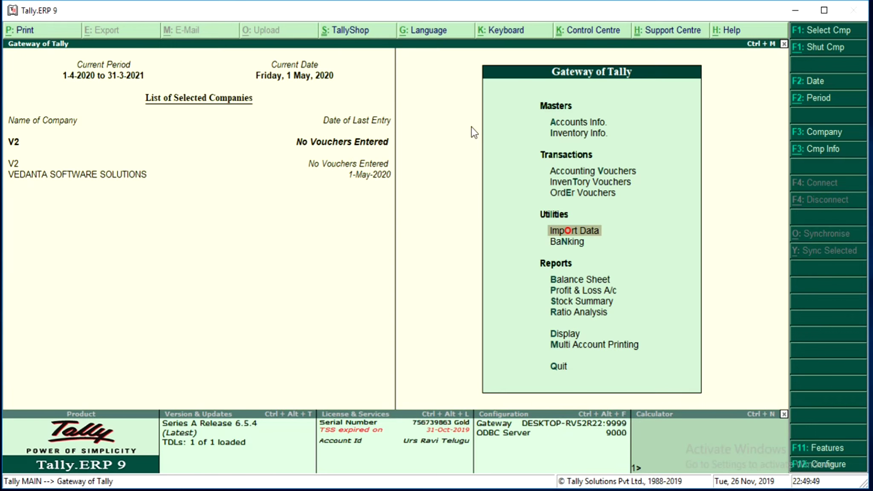
Import ledgers.xml into V2 via Import Data > Masters with Ignore Duplicates
{"action": "key", "text": "Return"}
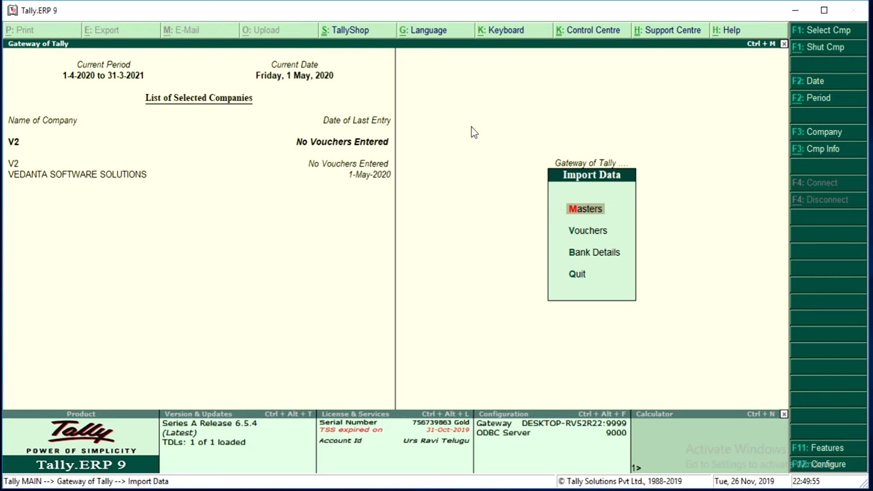
{"action": "key", "text": "Down"}
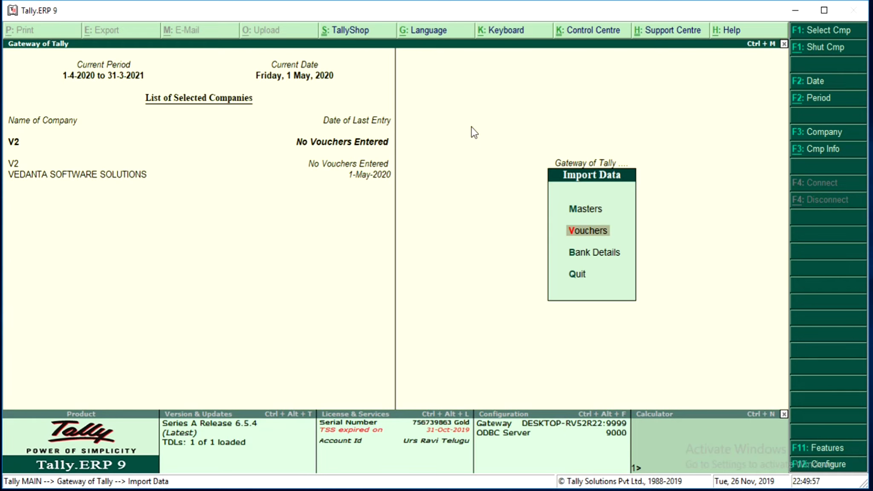
{"action": "key", "text": "Up"}
{"action": "key", "text": "Return"}
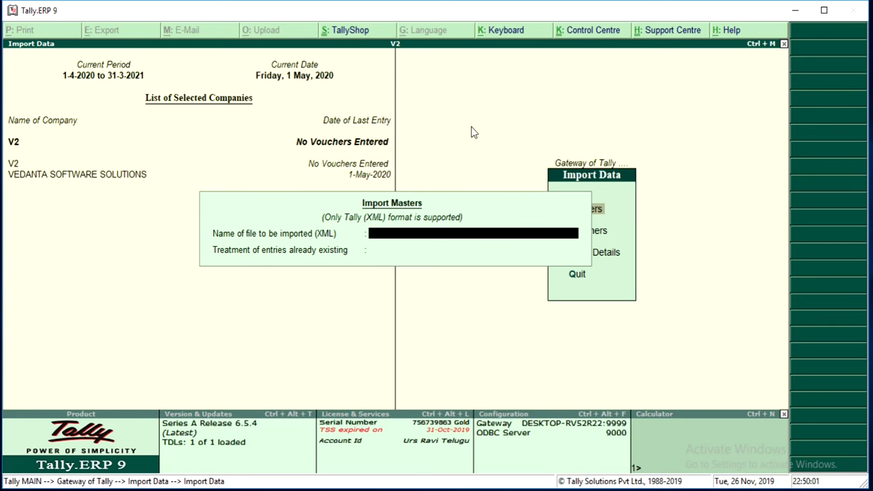
{"action": "type", "text": "ledgers.xml"}
{"action": "key", "text": "Return"}
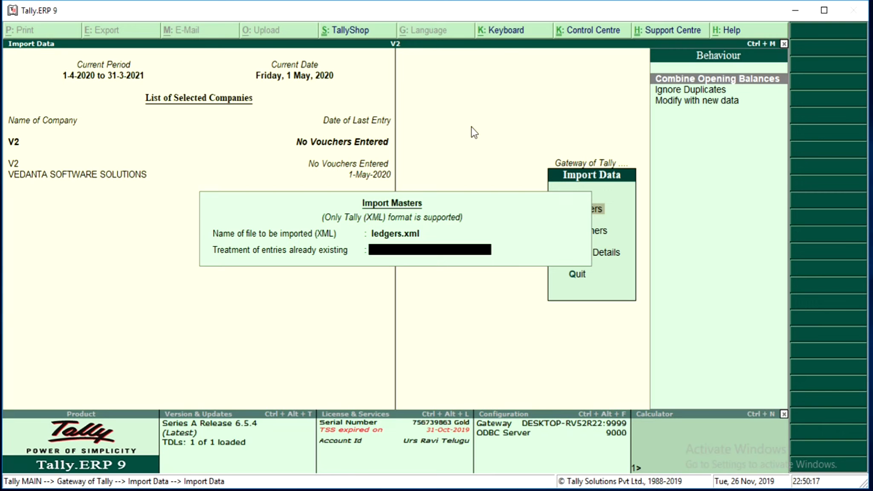
{"action": "key", "text": "Down"}
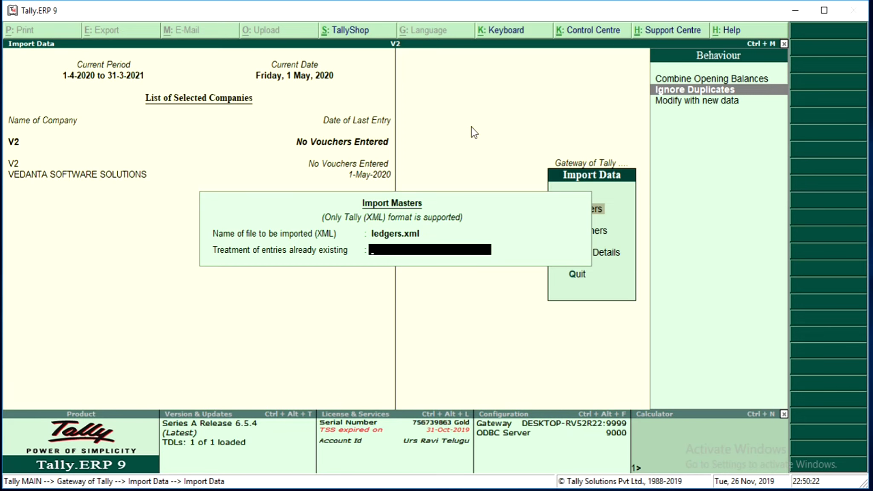
{"action": "key", "text": "Return"}
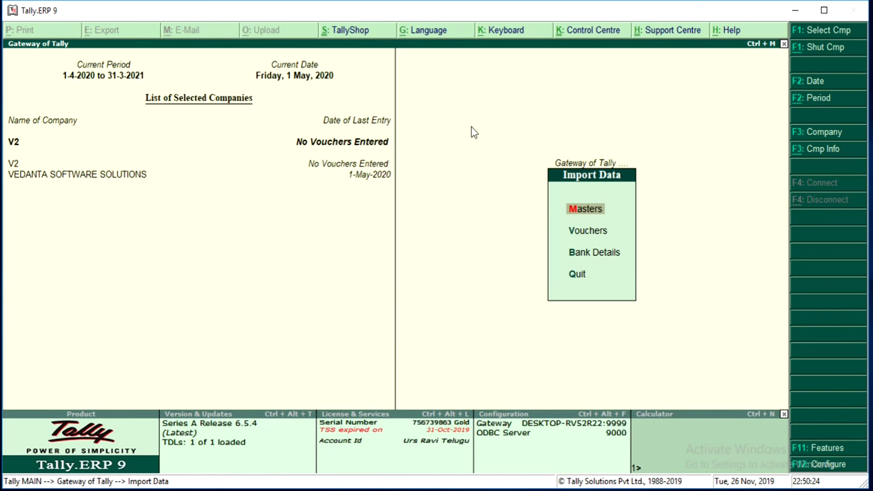
Display V2's List of Ledgers to confirm imported ledgers like ABC & CO., Sales and S GST
{"action": "key", "text": "Escape"}
{"action": "key", "text": "Up"}
{"action": "key", "text": "Up"}
{"action": "key", "text": "Up"}
{"action": "key", "text": "Up"}
{"action": "key", "text": "Up"}
{"action": "key", "text": "Return"}
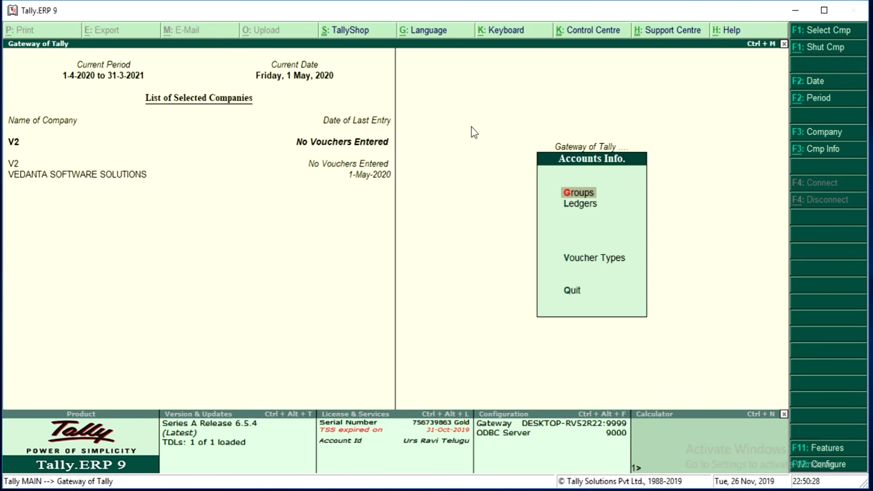
{"action": "key", "text": "Down"}
{"action": "key", "text": "Return"}
{"action": "key", "text": "Down"}
{"action": "key", "text": "Return"}
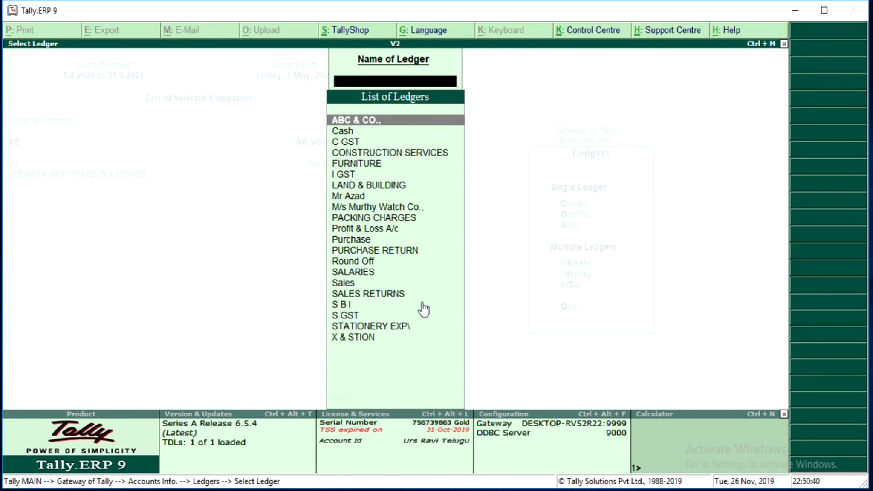
{"action": "key", "text": "Escape"}
{"action": "key", "text": "Escape"}
{"action": "key", "text": "Escape"}
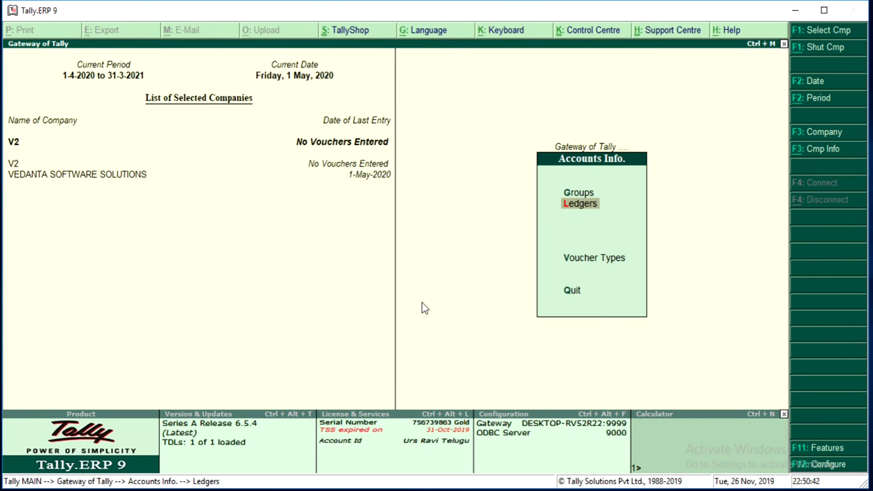
{"action": "key", "text": "Down"}
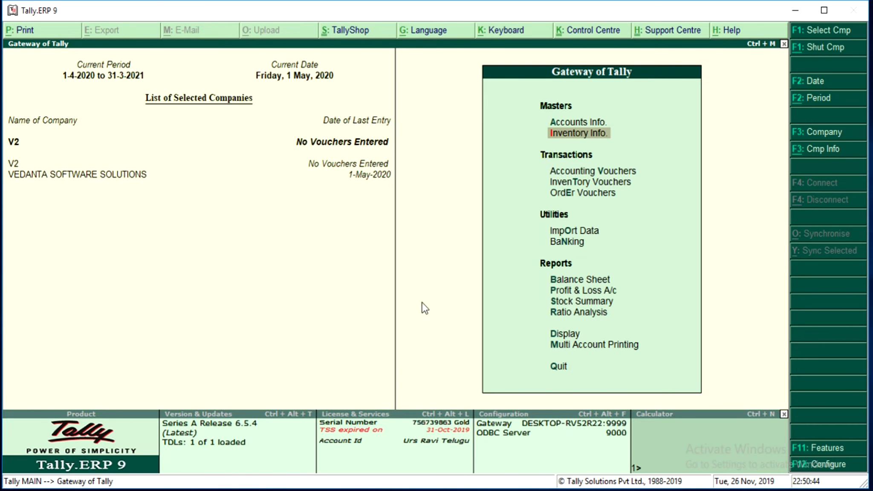
Open the Stock Items options under inventory masters, then back out to the Gateway of Tally
{"action": "key", "text": "Return"}
{"action": "key", "text": "Down"}
{"action": "key", "text": "Return"}
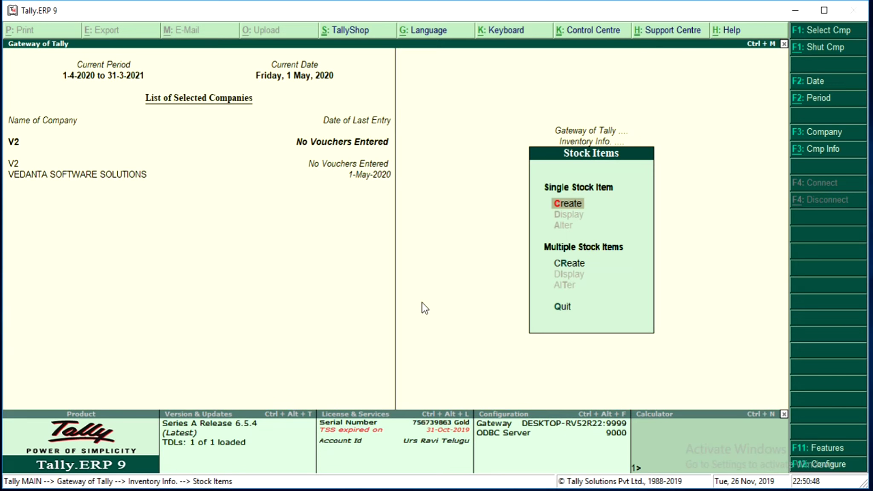
{"action": "key", "text": "Escape"}
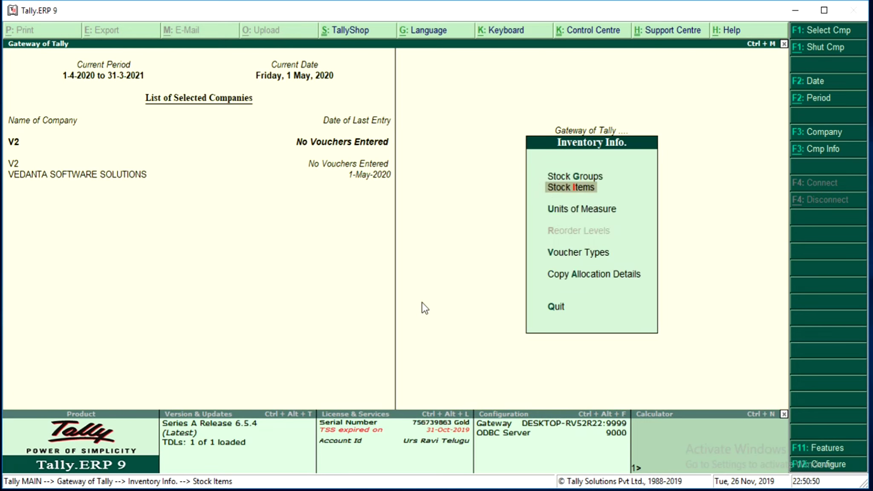
{"action": "key", "text": "Escape"}
Go to Import Data and open the Masters import form
{"action": "key", "text": "Down"}
{"action": "key", "text": "Down"}
{"action": "key", "text": "Down"}
{"action": "key", "text": "Down"}
{"action": "key", "text": "Down"}
{"action": "key", "text": "Up"}
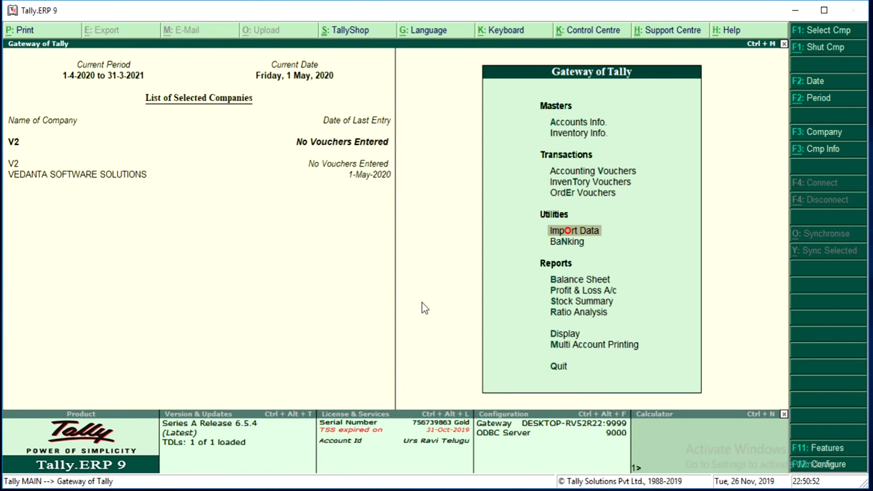
{"action": "key", "text": "Return"}
{"action": "key", "text": "Down"}
{"action": "key", "text": "Return"}
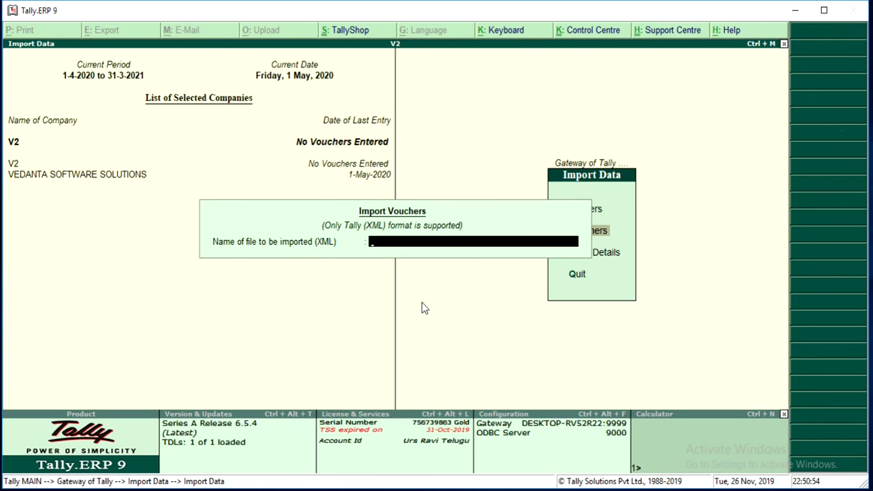
{"action": "key", "text": "Escape"}
{"action": "key", "text": "Up"}
{"action": "key", "text": "Return"}
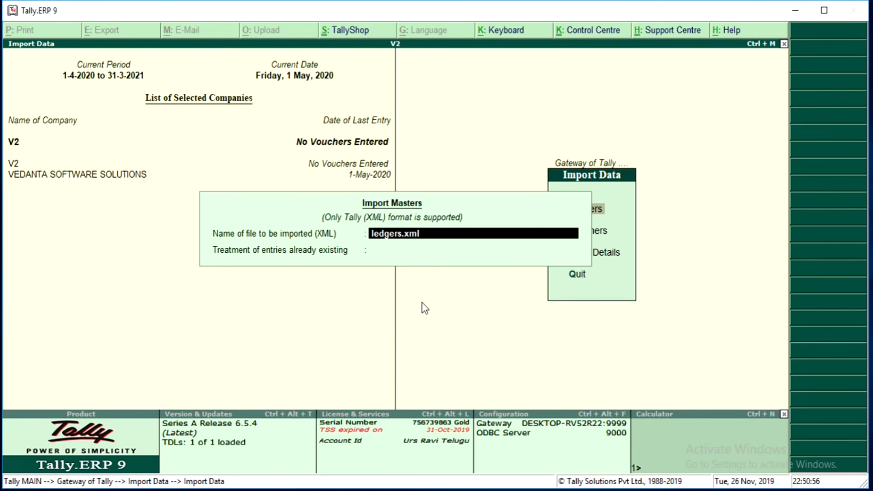
Import items.xml into V2 with Ignore Duplicates, then return to the inventory masters
{"action": "type", "text": "items.xml"}
{"action": "key", "text": "Return"}
{"action": "key", "text": "Down"}
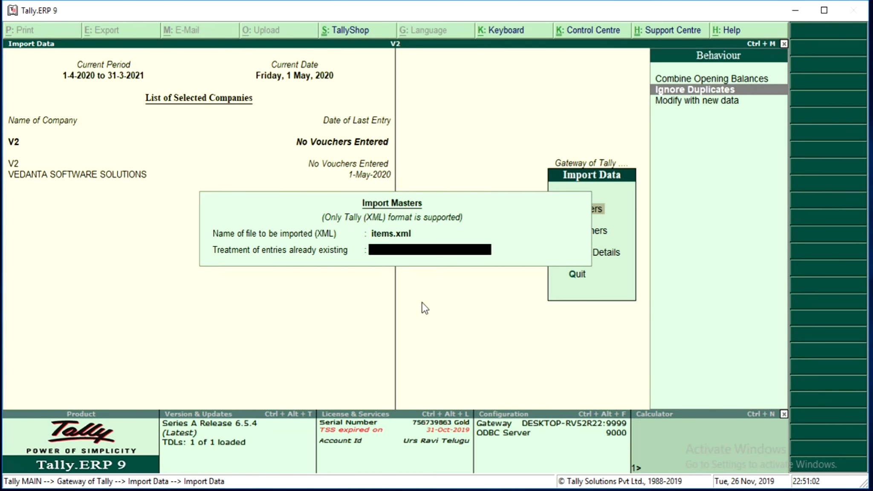
{"action": "key", "text": "Return"}
{"action": "key", "text": "Escape"}
{"action": "key", "text": "Up"}
{"action": "key", "text": "Up"}
{"action": "key", "text": "Up"}
{"action": "key", "text": "Up"}
{"action": "key", "text": "Return"}
List V2's stock items, showing Dell Lattitude and V D M
{"action": "key", "text": "Down"}
{"action": "key", "text": "Return"}
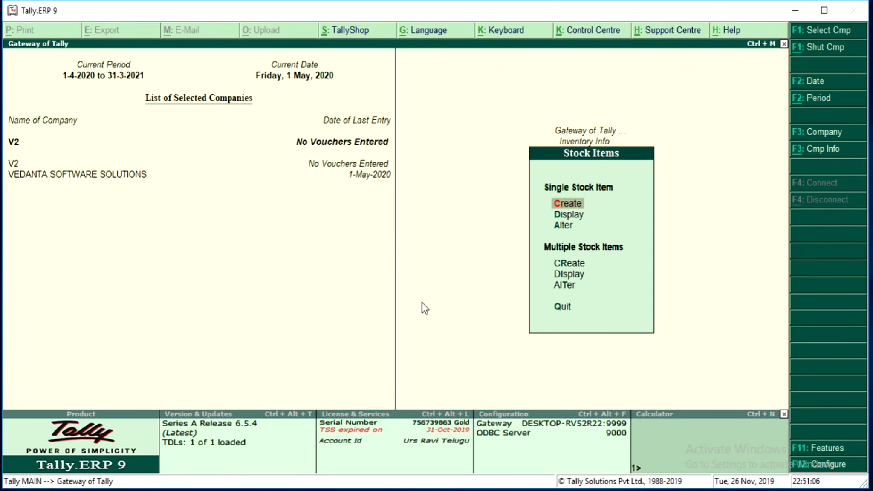
{"action": "key", "text": "Down"}
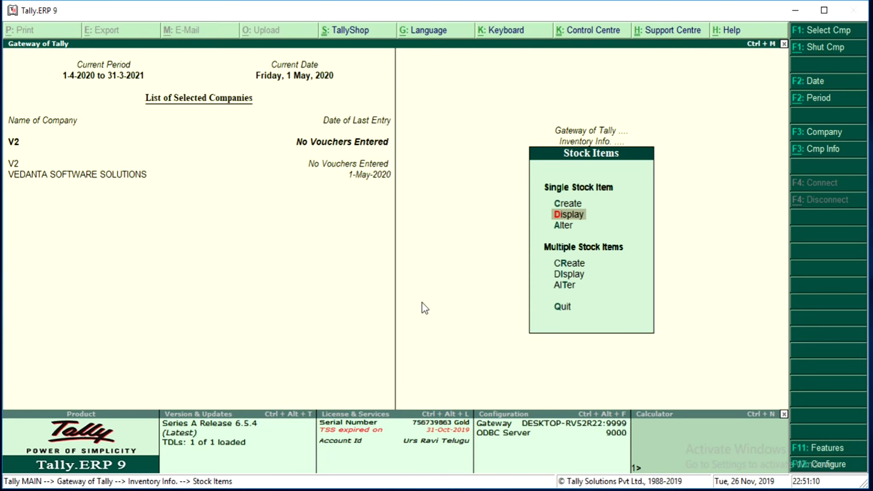
{"action": "key", "text": "Return"}
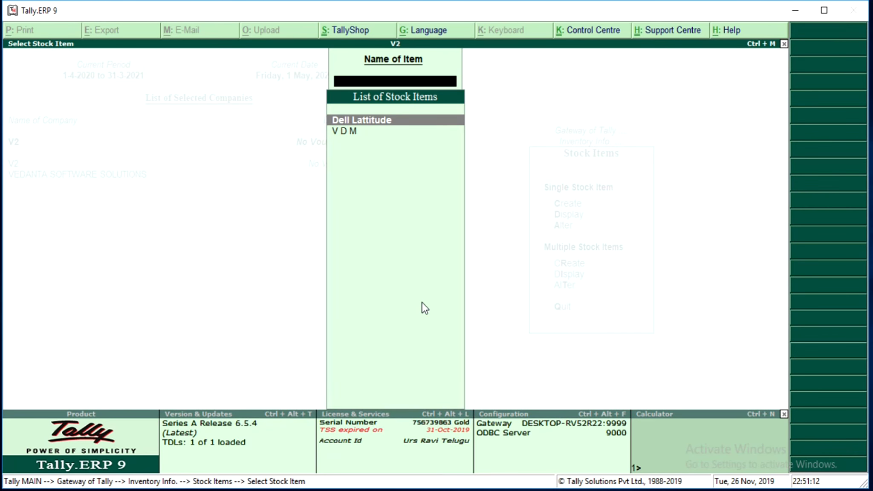
{"action": "key", "text": "Escape"}
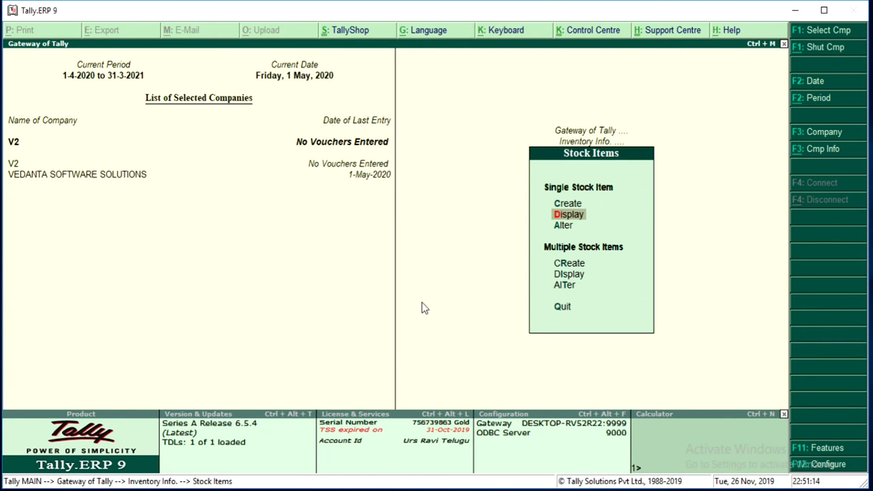
{"action": "key", "text": "Escape"}
Display the list of V2's stock groups
{"action": "key", "text": "Up"}
{"action": "key", "text": "Return"}
{"action": "key", "text": "Down"}
{"action": "key", "text": "Return"}
{"action": "key", "text": "Escape"}
{"action": "key", "text": "Escape"}
Display V2's units of measure, including btl (Bottle) and Nos (Numbers)
{"action": "key", "text": "Down"}
{"action": "key", "text": "Down"}
{"action": "key", "text": "Return"}
{"action": "key", "text": "Down"}
{"action": "key", "text": "Return"}
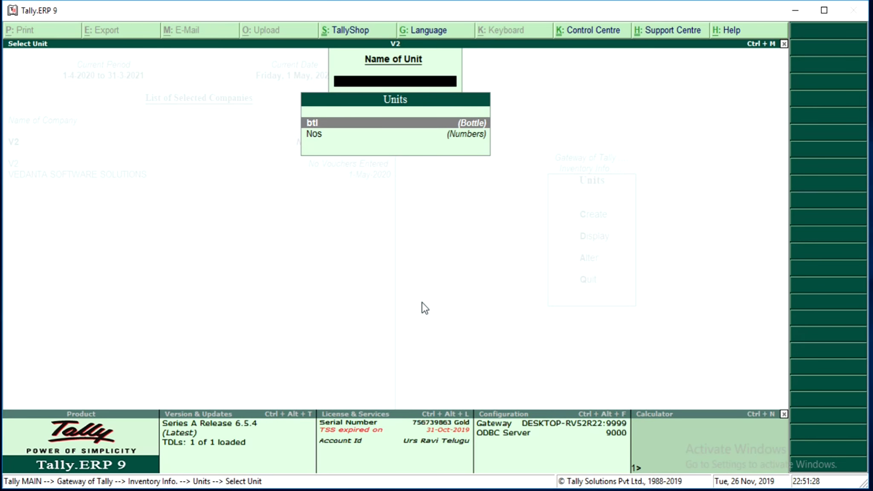
{"action": "key", "text": "Escape"}
{"action": "key", "text": "Escape"}
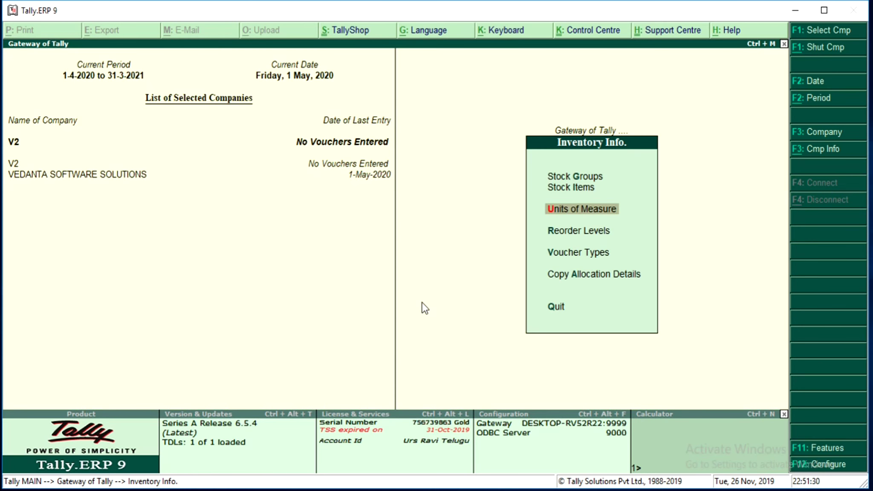
Make VEDANTA SOFTWARE SOLUTIONS the current company and open its Day Book for 1-May-2020
{"action": "left_click", "coordinate": [115, 179]}
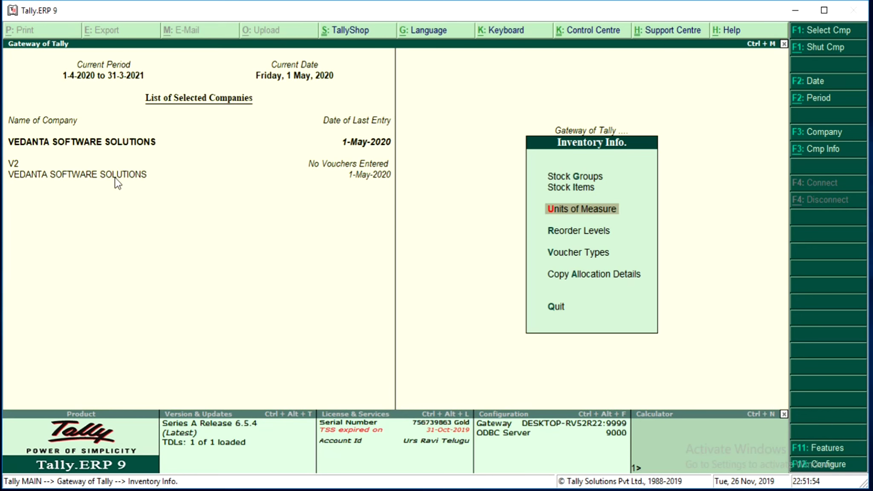
{"action": "key", "text": "Escape"}
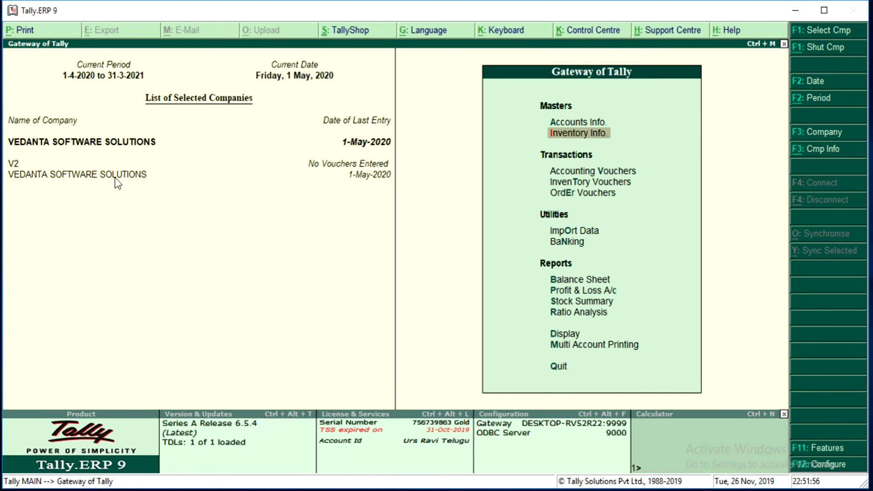
{"action": "key", "text": "Down"}
{"action": "key", "text": "Down"}
{"action": "key", "text": "Down"}
{"action": "key", "text": "Down"}
{"action": "key", "text": "Down"}
{"action": "key", "text": "Down"}
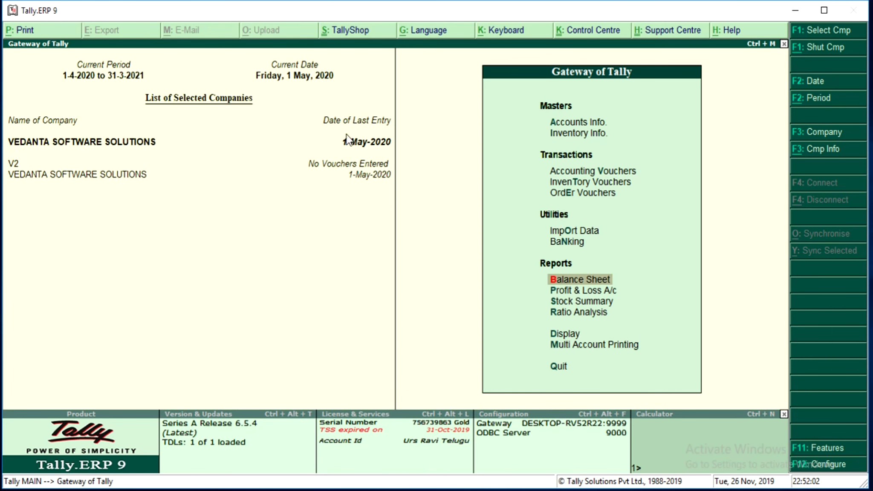
{"action": "left_click", "coordinate": [14, 162]}
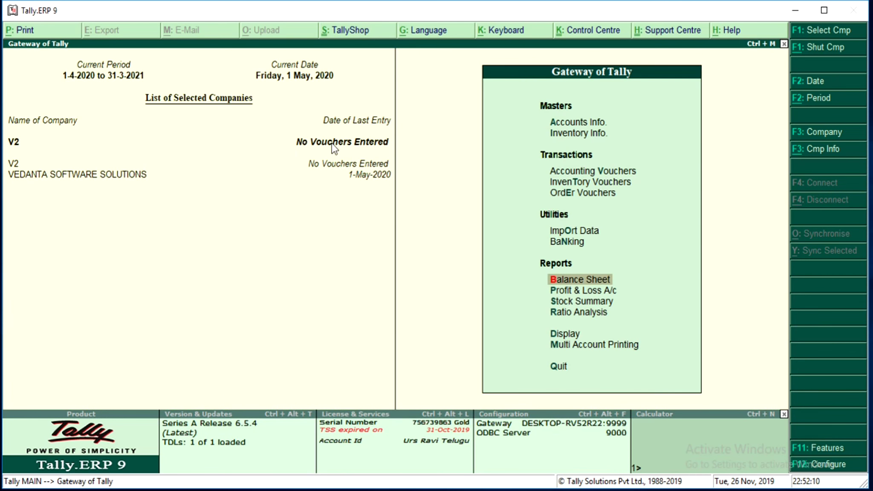
{"action": "left_click", "coordinate": [110, 178]}
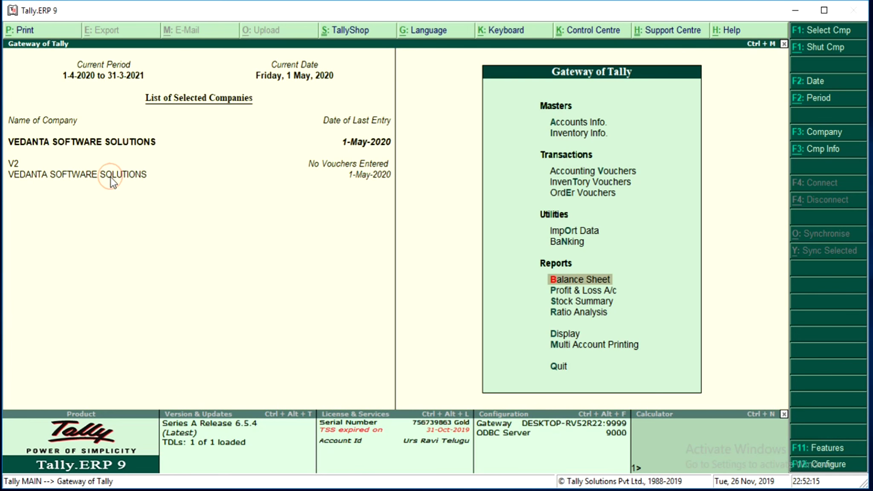
{"action": "key", "text": "Down"}
{"action": "key", "text": "Down"}
{"action": "key", "text": "Down"}
{"action": "key", "text": "Down"}
{"action": "key", "text": "Return"}
{"action": "key", "text": "Return"}
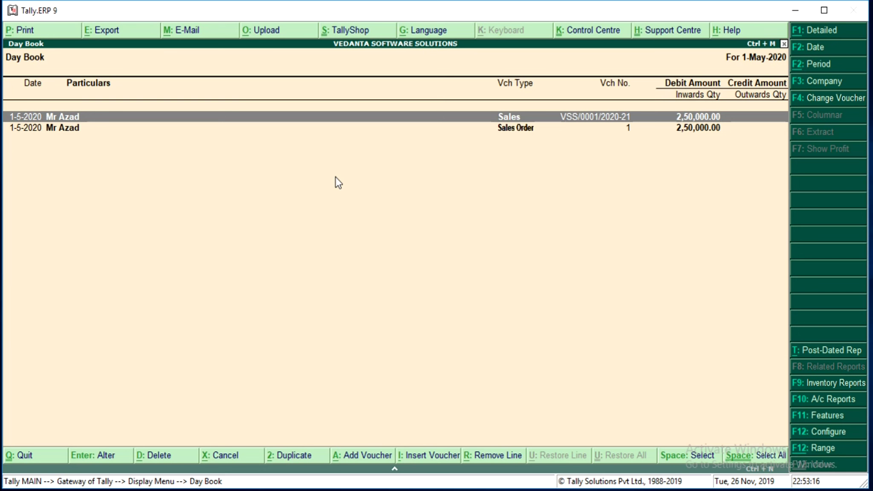
Export the Day Book with all vouchers in XML format as DayBook.xml, then close the report
{"action": "key", "text": "alt+e"}
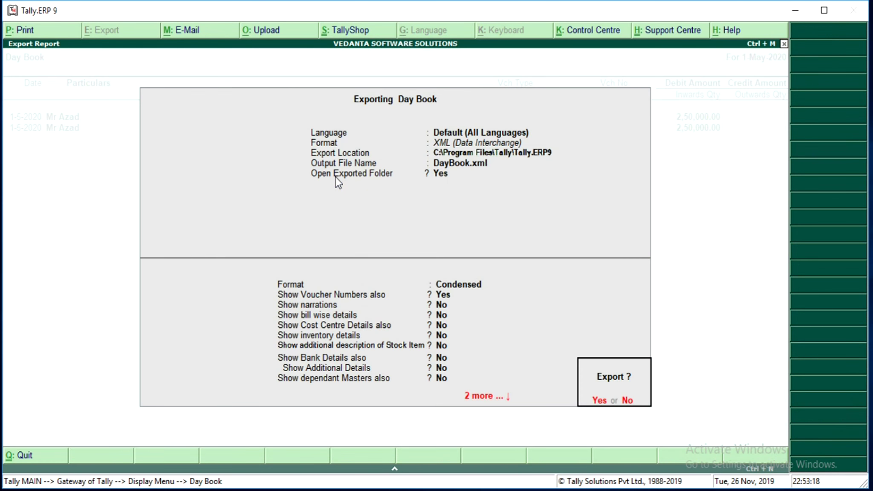
{"action": "key", "text": "BackSpace"}
{"action": "key", "text": "Return"}
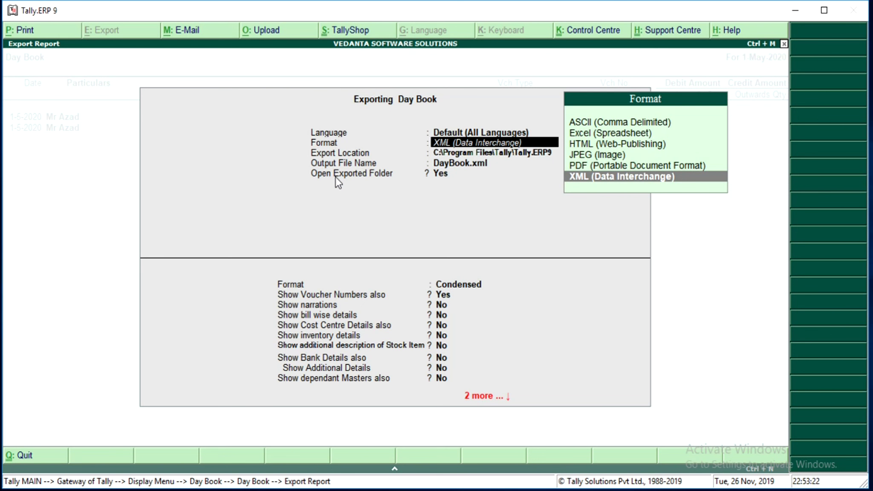
{"action": "key", "text": "Return"}
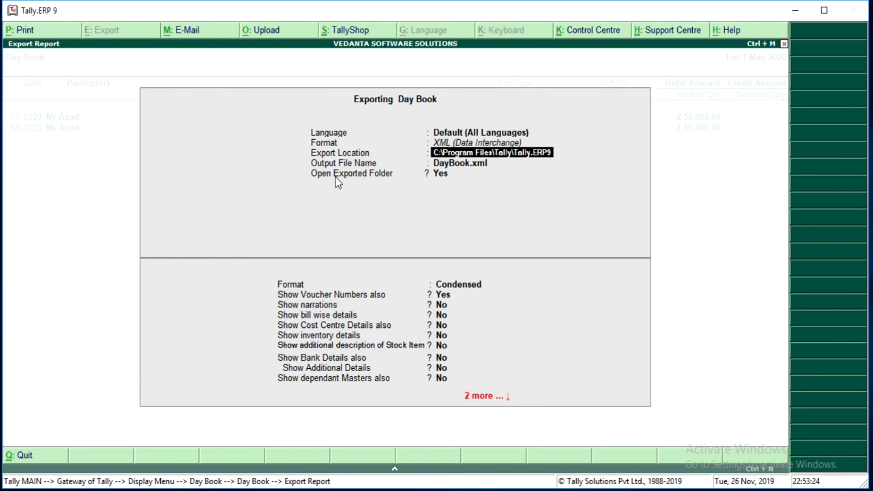
{"action": "key", "text": "Return"}
{"action": "key", "text": "Return"}
{"action": "key", "text": "Return"}
{"action": "key", "text": "BackSpace"}
{"action": "key", "text": "BackSpace"}
{"action": "key", "text": "BackSpace"}
{"action": "key", "text": "Return"}
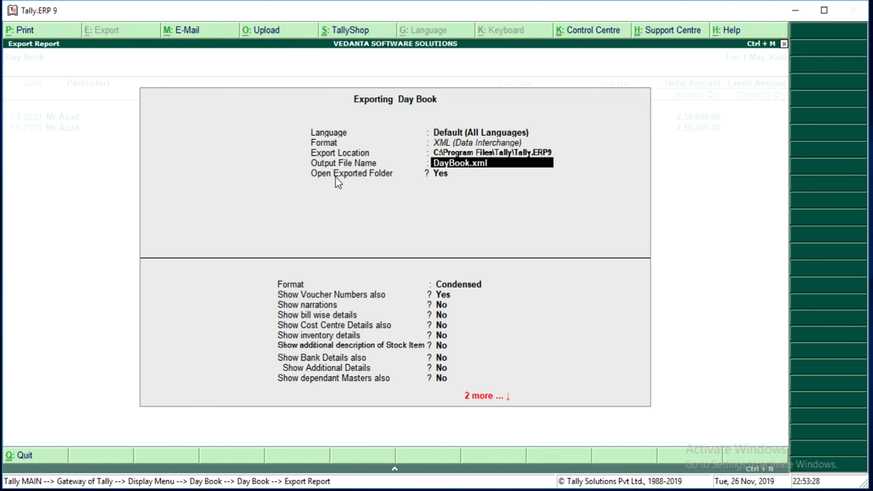
{"action": "key", "text": "Return"}
{"action": "key", "text": "Return"}
{"action": "key", "text": "Return"}
{"action": "key", "text": "Return"}
{"action": "key", "text": "Return"}
{"action": "key", "text": "Return"}
{"action": "key", "text": "Return"}
{"action": "key", "text": "Return"}
{"action": "key", "text": "Return"}
{"action": "key", "text": "Return"}
{"action": "key", "text": "Return"}
{"action": "key", "text": "Return"}
{"action": "key", "text": "Return"}
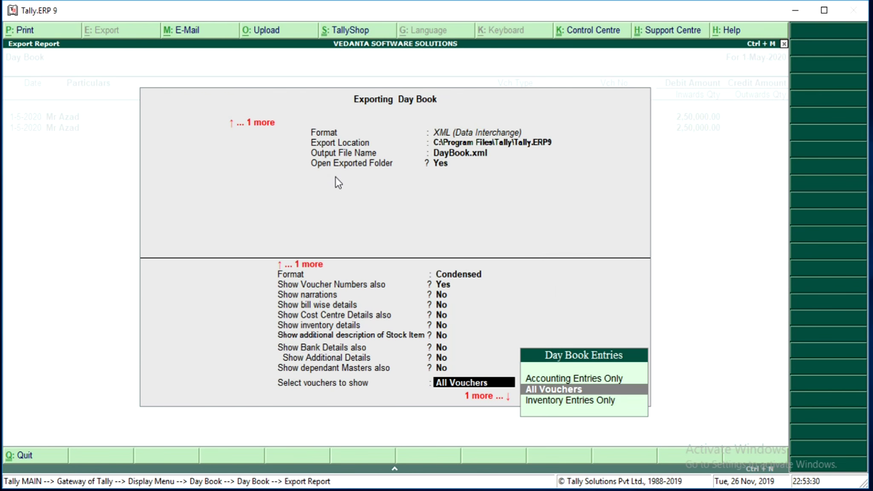
{"action": "key", "text": "Return"}
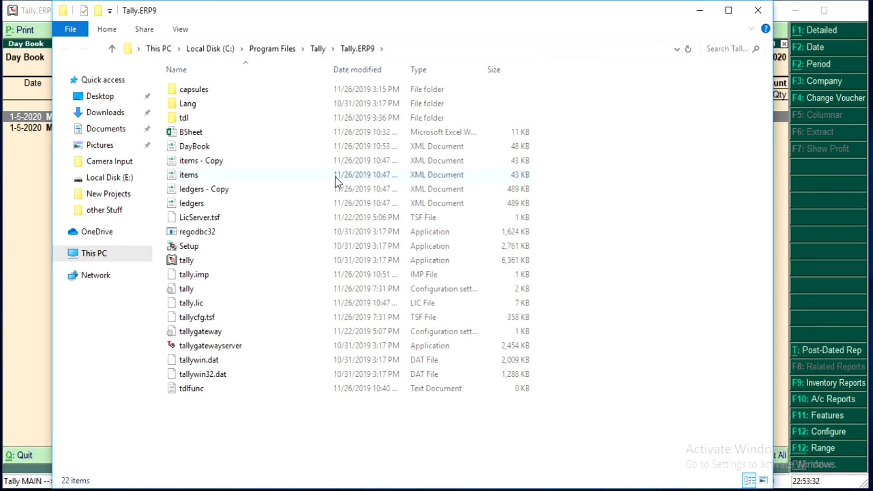
{"action": "left_click", "coordinate": [24, 289]}
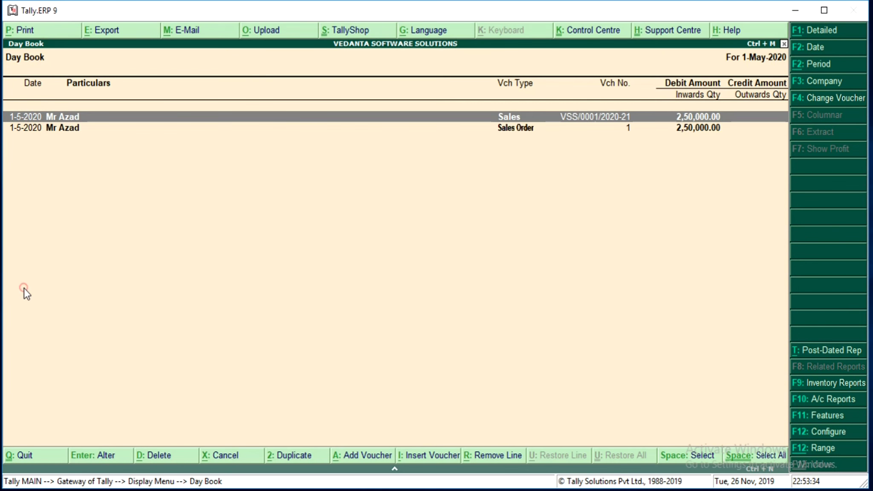
{"action": "key", "text": "Escape"}
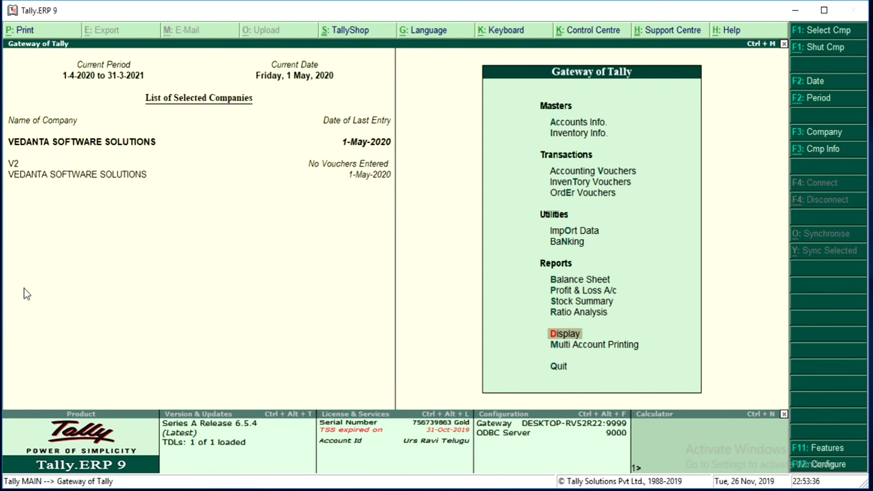
Make V2 the current company and open its Day Book
{"action": "left_click", "coordinate": [13, 164]}
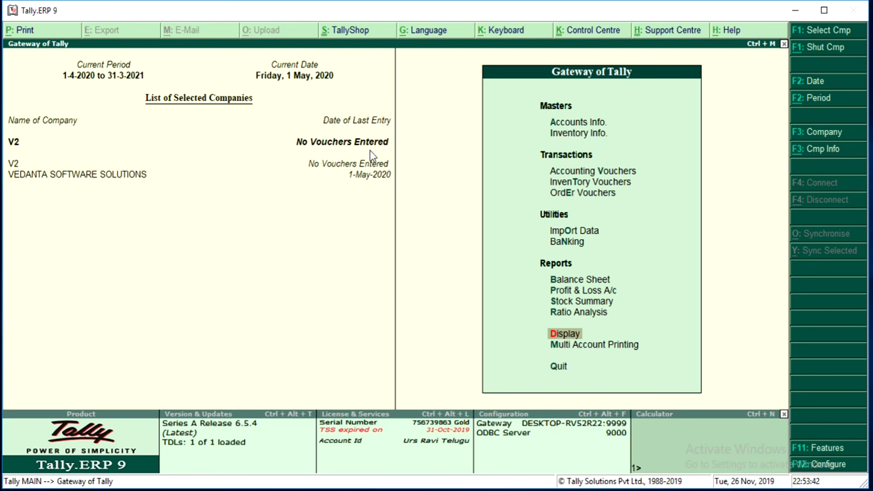
{"action": "key", "text": "Return"}
{"action": "key", "text": "Down"}
{"action": "key", "text": "Return"}
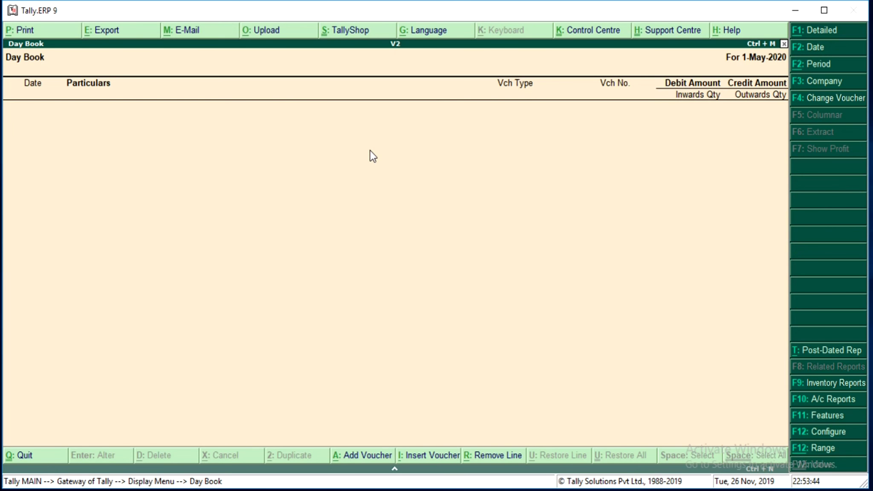
Widen the Day Book period with Alt+F2 to confirm V2 has no vouchers
{"action": "key", "text": "alt+F2"}
{"action": "key", "text": "BackSpace"}
{"action": "key", "text": "Return"}
{"action": "key", "text": "BackSpace"}
{"action": "key", "text": "Return"}
{"action": "key", "text": "Escape"}
{"action": "key", "text": "Escape"}
{"action": "key", "text": "Up"}
{"action": "key", "text": "Up"}
{"action": "key", "text": "Up"}
{"action": "key", "text": "Up"}
{"action": "key", "text": "Up"}
{"action": "key", "text": "Up"}
Import vouchers into V2 through Import Data > Vouchers, using file name DayBook.xml
{"action": "key", "text": "Return"}
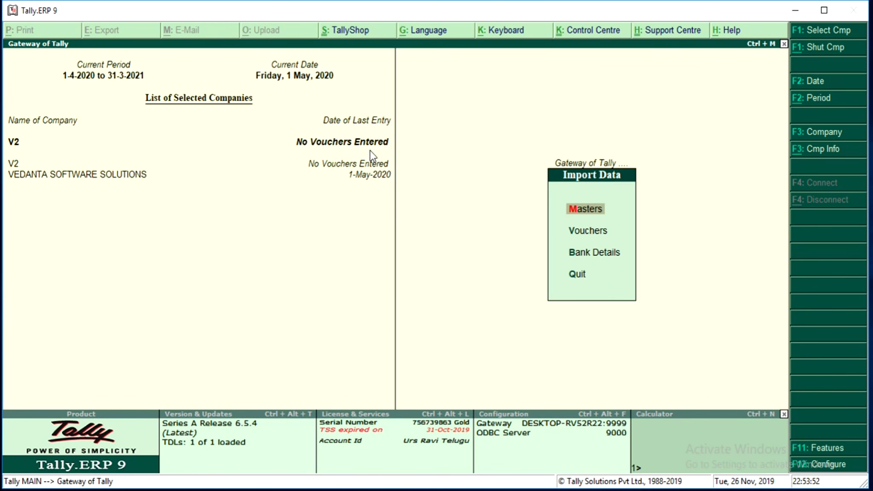
{"action": "key", "text": "Down"}
{"action": "key", "text": "Return"}
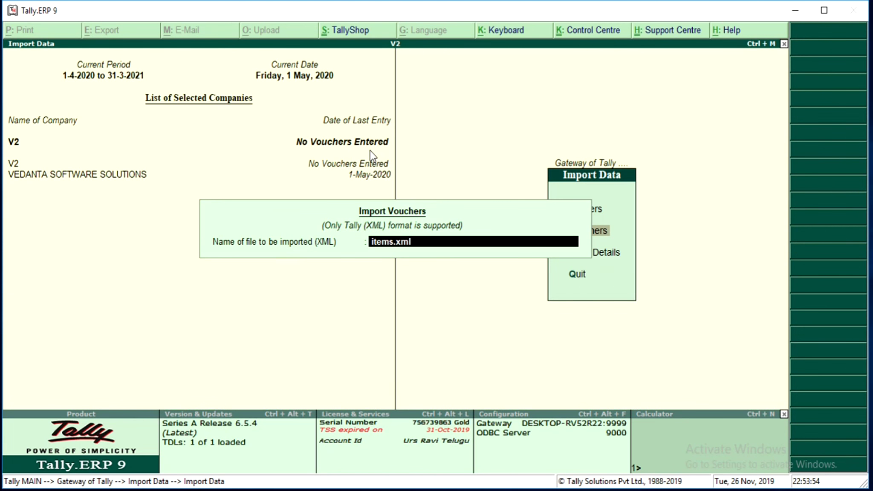
{"action": "type", "text": "da"}
{"action": "key", "text": "BackSpace"}
{"action": "key", "text": "BackSpace"}
{"action": "type", "text": "DAT"}
{"action": "key", "text": "BackSpace"}
{"action": "key", "text": "BackSpace"}
{"action": "type", "text": "ayBook.xml"}
{"action": "key", "text": "Return"}
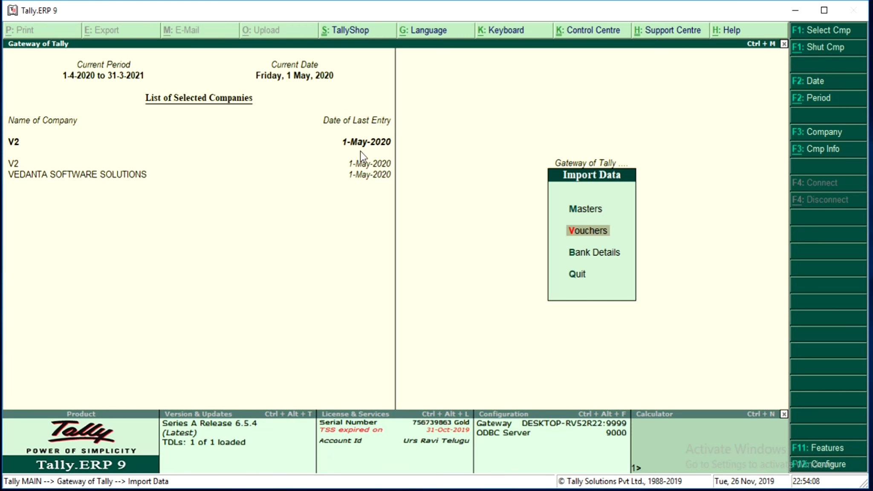
Leave Import Data and open V2's Day Book from the Display menu
{"action": "key", "text": "Escape"}
{"action": "key", "text": "Down"}
{"action": "key", "text": "Down"}
{"action": "key", "text": "Down"}
{"action": "key", "text": "Down"}
{"action": "key", "text": "Down"}
{"action": "key", "text": "Down"}
{"action": "key", "text": "Down"}
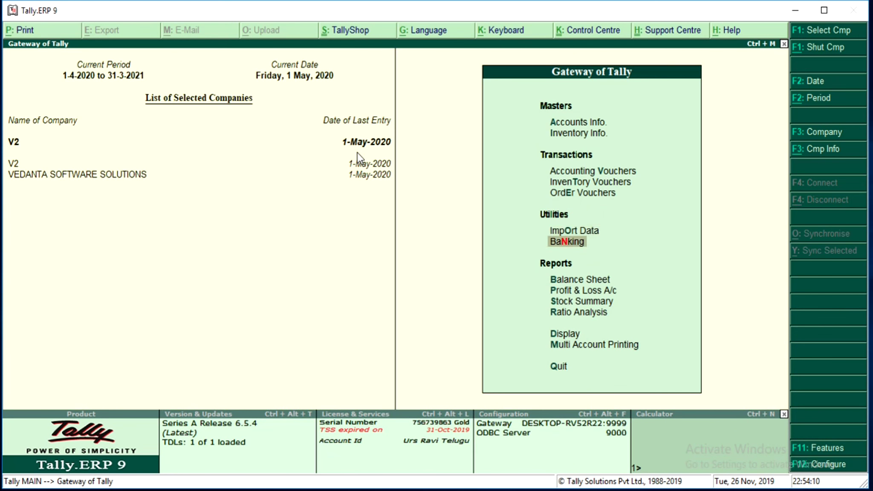
{"action": "key", "text": "Up"}
{"action": "key", "text": "Return"}
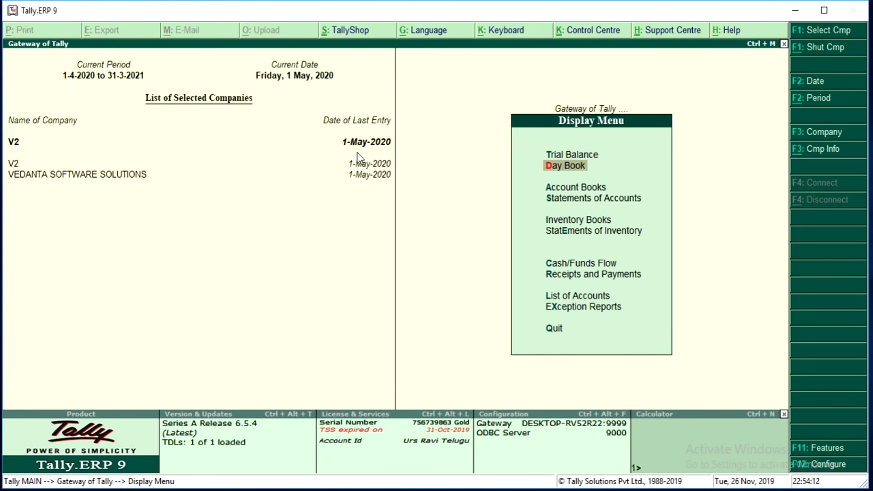
{"action": "key", "text": "Return"}
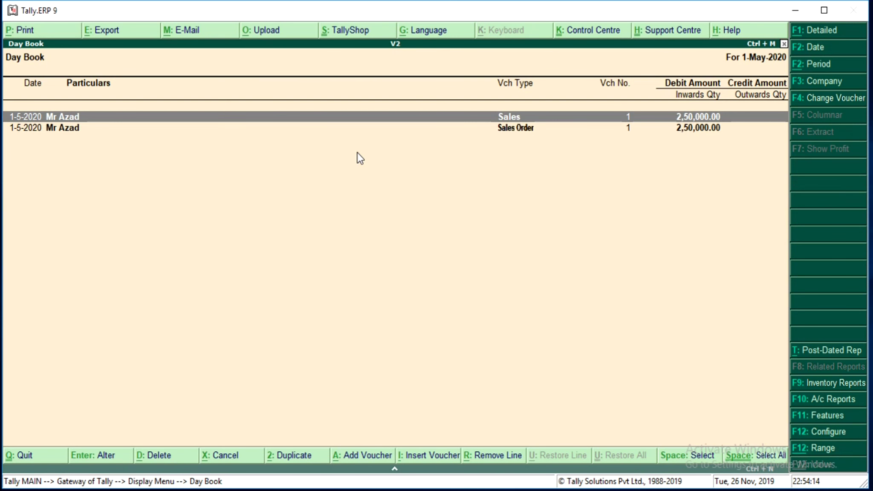